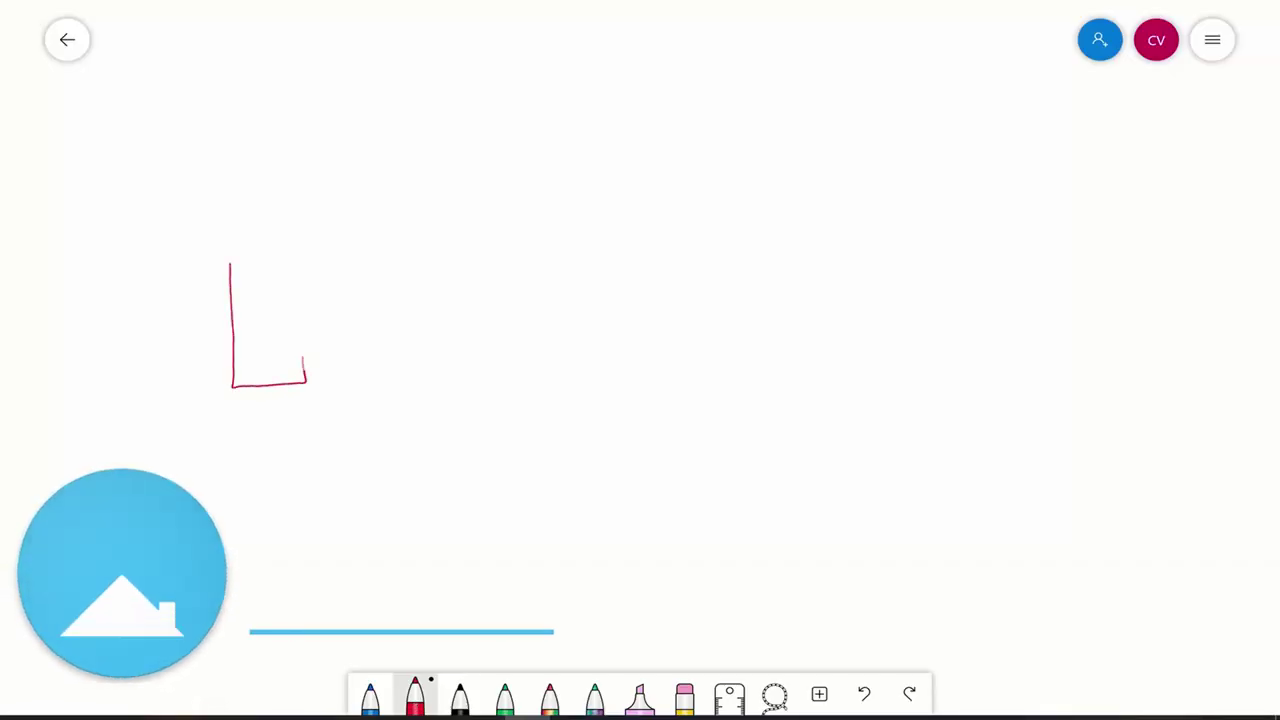
Draw a red burner circle, then a black coil in the box joined to a long pipe loop
{"action": "mouse_move", "coordinate": [190, 346]}
{"action": "left_mouse_down"}
{"action": "mouse_move", "coordinate": [244, 342]}
{"action": "mouse_move", "coordinate": [232, 355]}
{"action": "mouse_move", "coordinate": [216, 355]}
{"action": "mouse_move", "coordinate": [288, 342]}
{"action": "mouse_move", "coordinate": [244, 347]}
{"action": "mouse_move", "coordinate": [264, 352]}
{"action": "left_mouse_up"}
{"action": "left_click", "coordinate": [370, 697]}
{"action": "left_click", "coordinate": [459, 697]}
{"action": "mouse_move", "coordinate": [300, 274]}
{"action": "left_mouse_down"}
{"action": "mouse_move", "coordinate": [280, 347]}
{"action": "mouse_move", "coordinate": [313, 377]}
{"action": "left_mouse_up"}
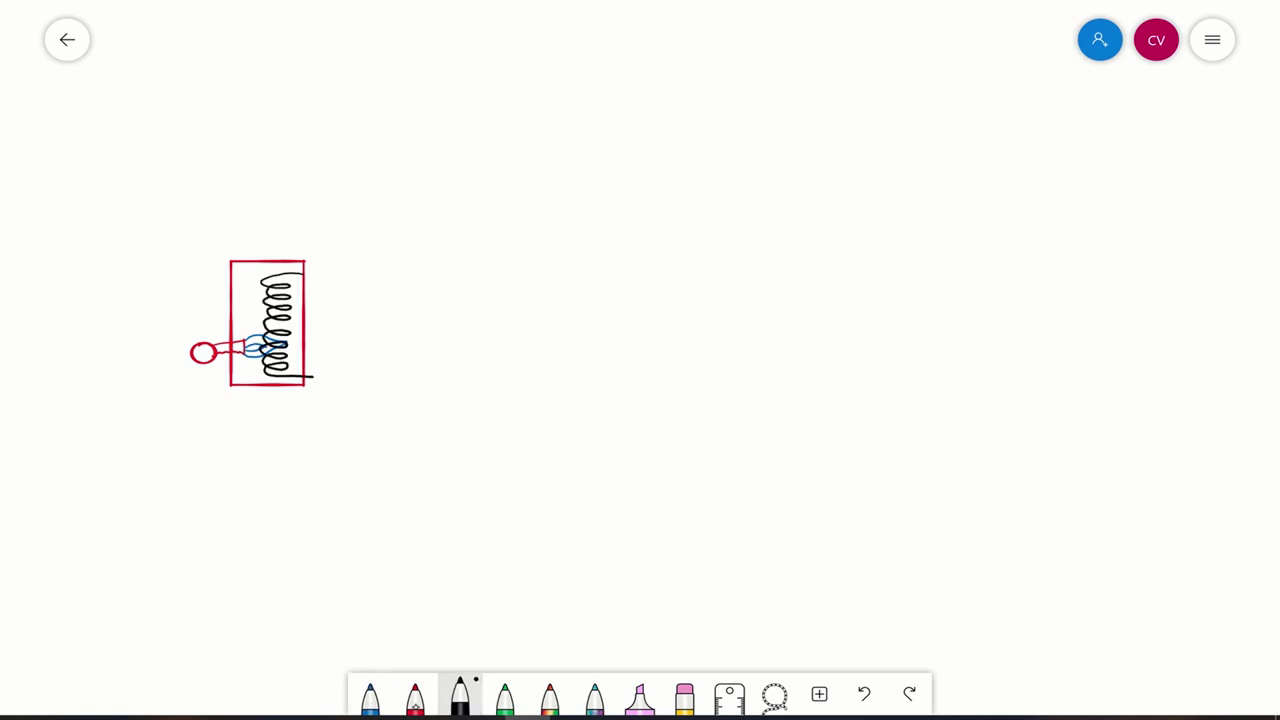
{"action": "mouse_move", "coordinate": [302, 274]}
{"action": "left_mouse_down"}
{"action": "mouse_move", "coordinate": [720, 288]}
{"action": "mouse_move", "coordinate": [718, 362]}
{"action": "left_mouse_up"}
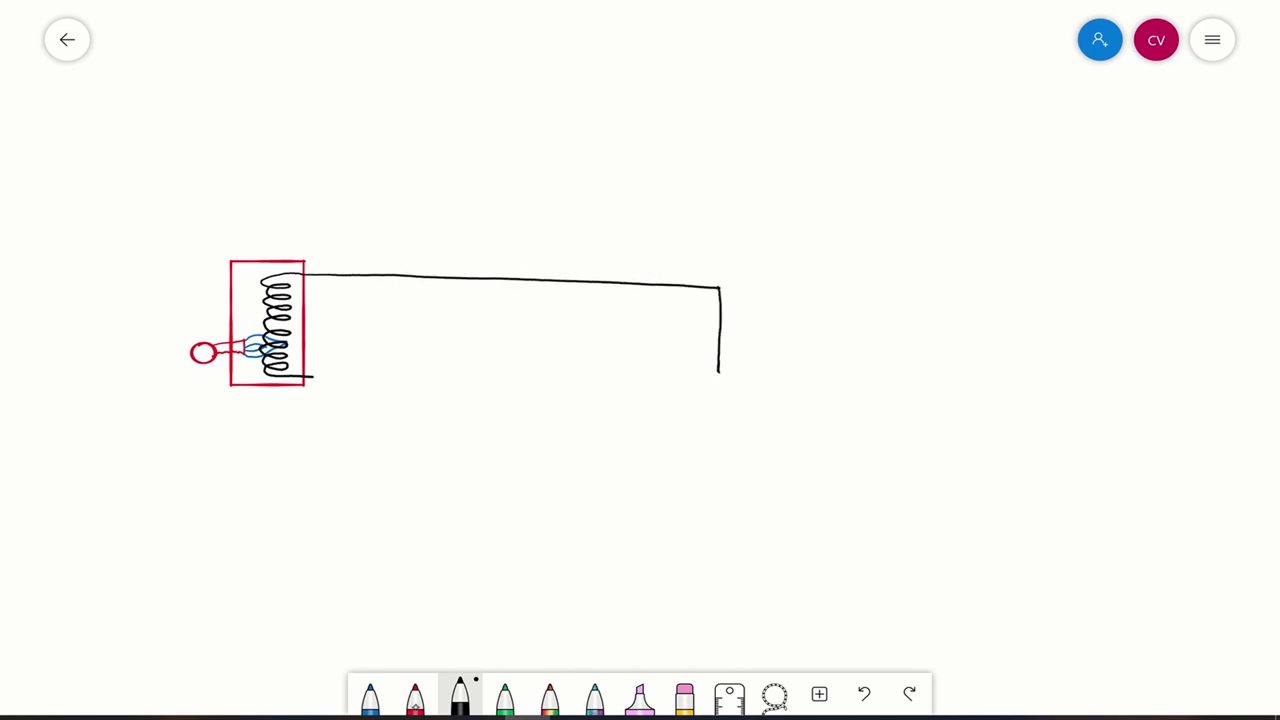
{"action": "left_click_drag", "start_coordinate": [718, 371], "coordinate": [302, 377]}
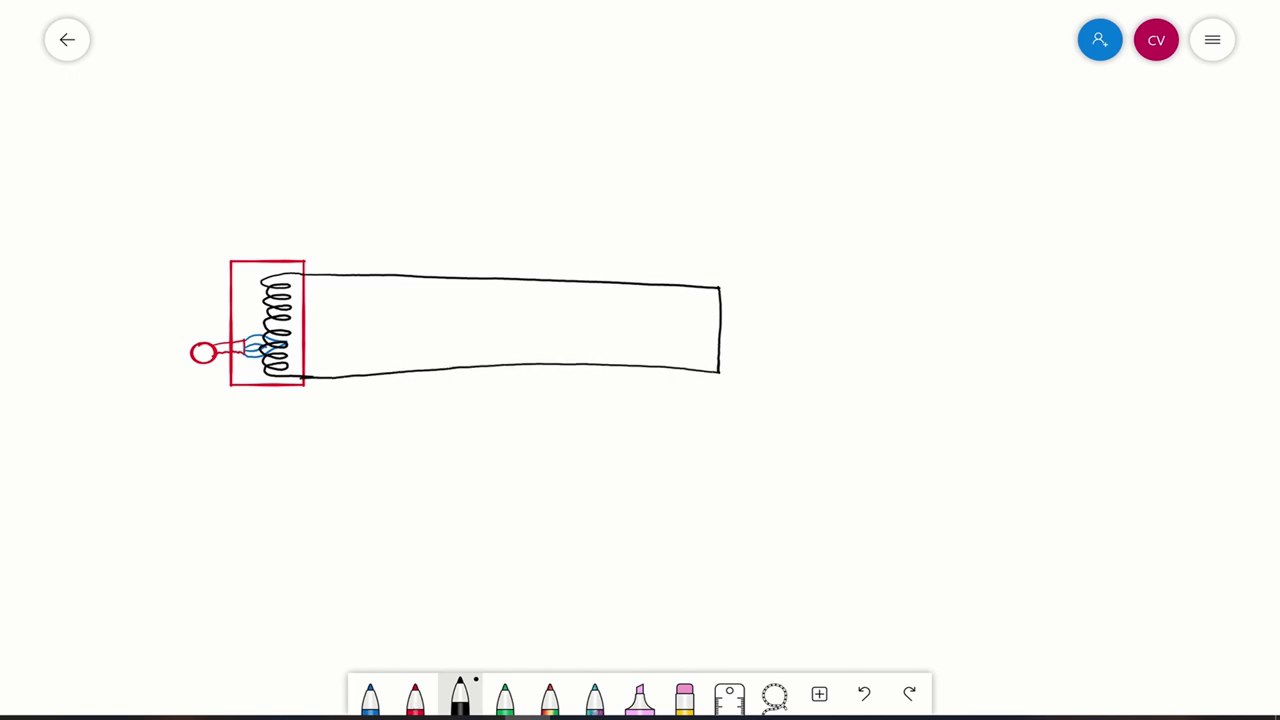
Draw a red radiator with vertical fins near the top of the board
{"action": "left_click", "coordinate": [415, 695]}
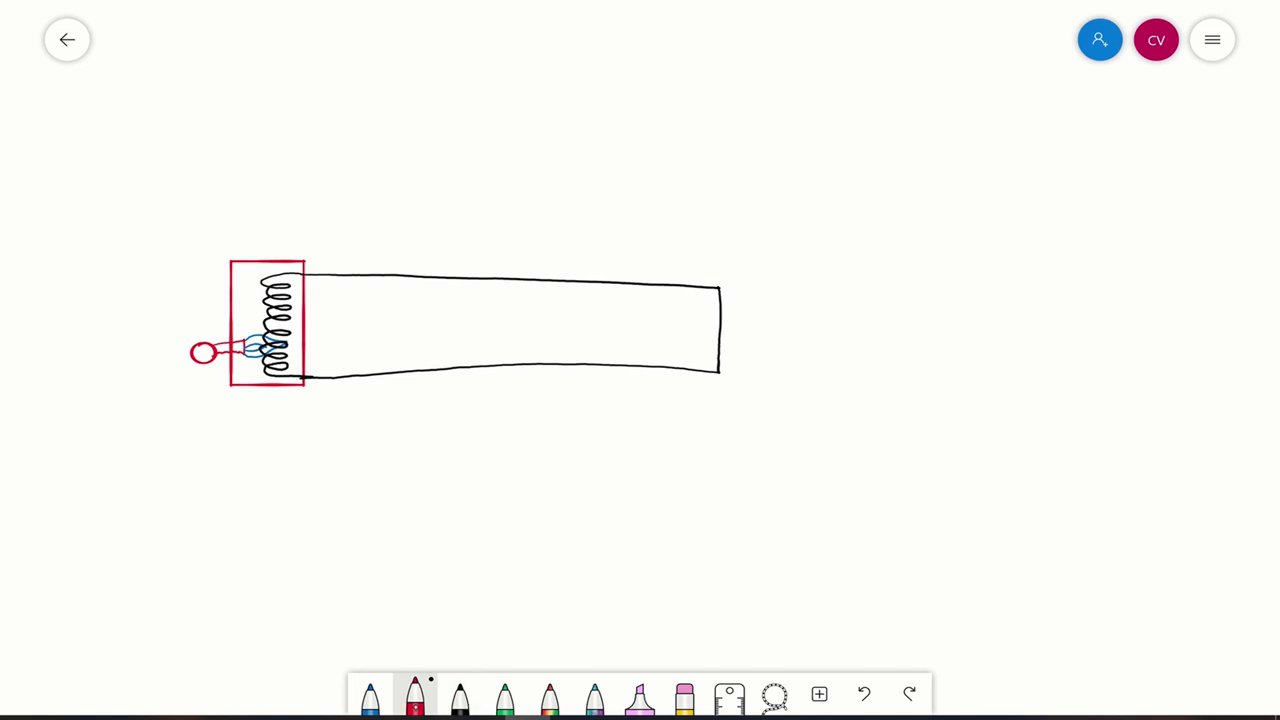
{"action": "mouse_move", "coordinate": [601, 42]}
{"action": "left_mouse_down"}
{"action": "mouse_move", "coordinate": [597, 113]}
{"action": "mouse_move", "coordinate": [663, 112]}
{"action": "mouse_move", "coordinate": [670, 52]}
{"action": "mouse_move", "coordinate": [602, 42]}
{"action": "mouse_move", "coordinate": [610, 114]}
{"action": "mouse_move", "coordinate": [637, 112]}
{"action": "left_mouse_up"}
{"action": "left_click_drag", "start_coordinate": [653, 50], "coordinate": [664, 114]}
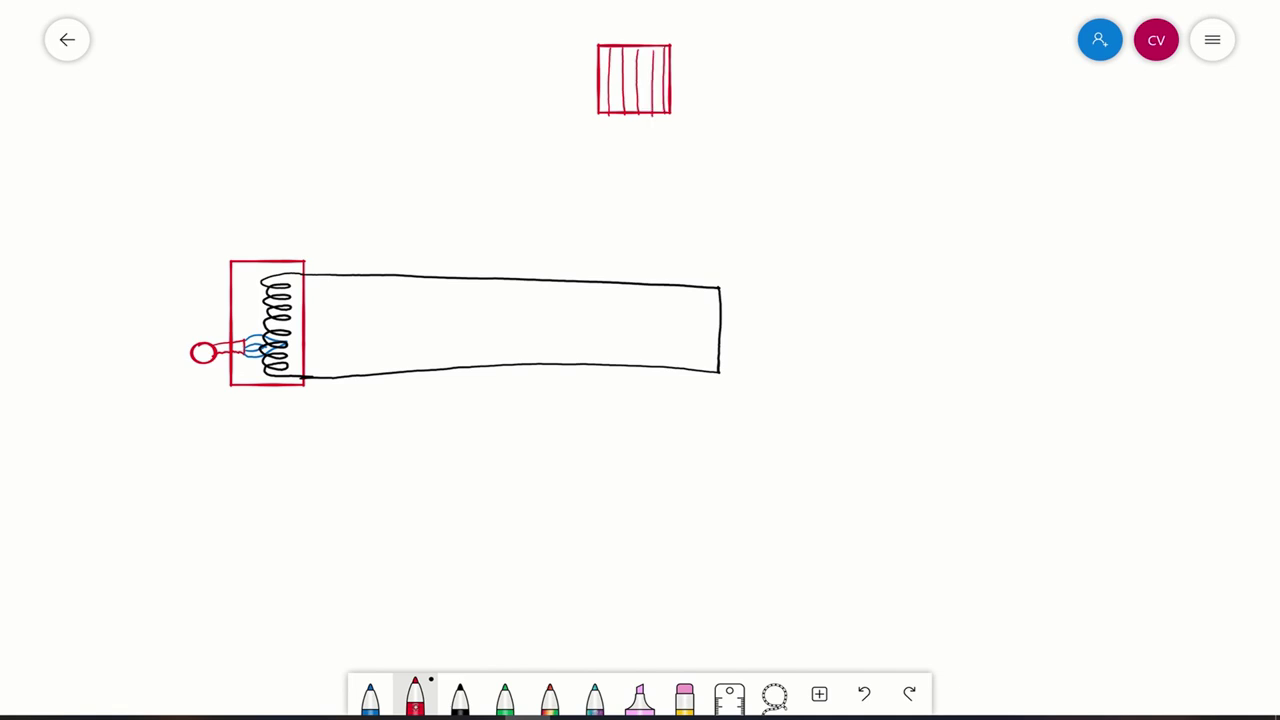
Draw black supply and return pipes from the radiator down to the loop, restoring the cross-connecting pipe
{"action": "left_click", "coordinate": [460, 697]}
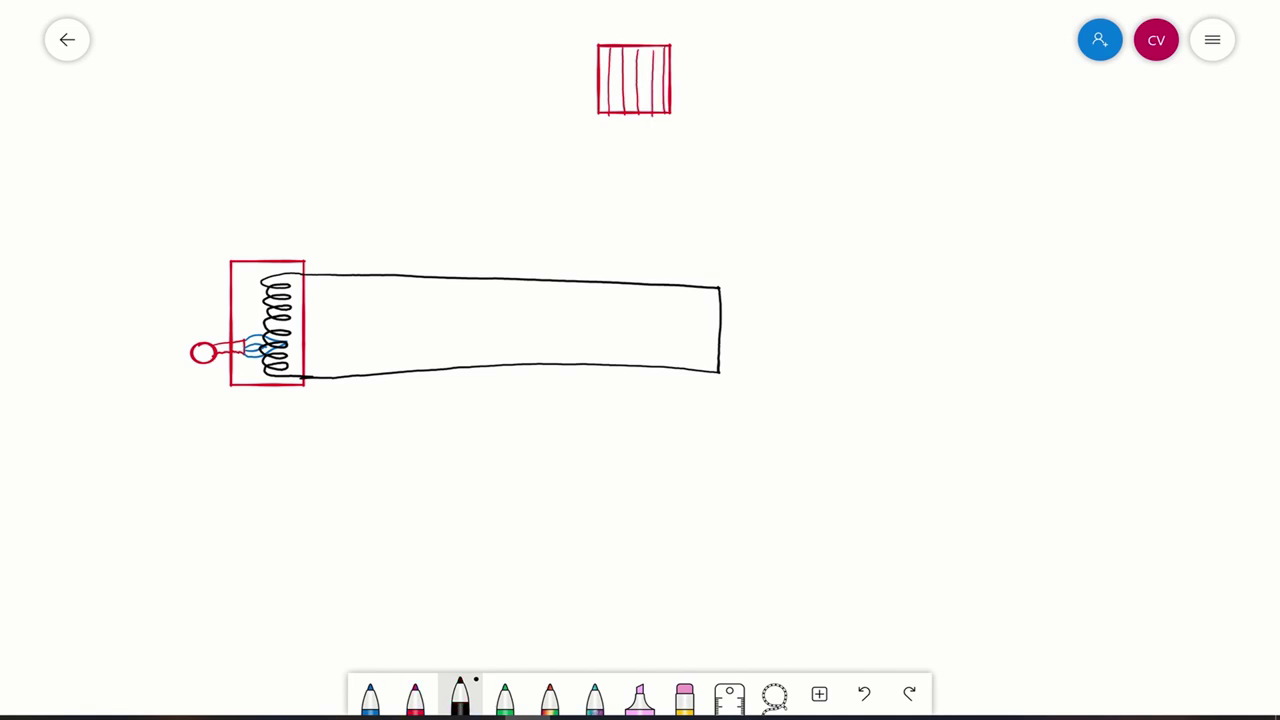
{"action": "left_click_drag", "start_coordinate": [576, 59], "coordinate": [569, 268]}
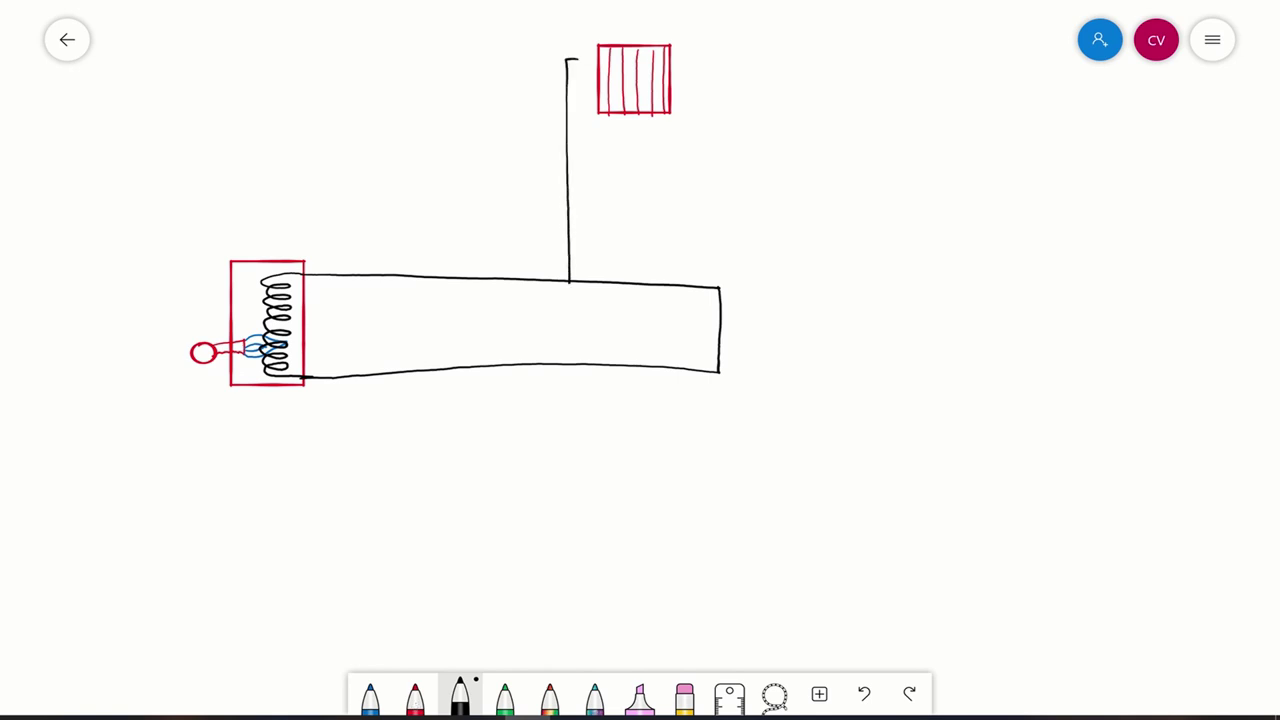
{"action": "mouse_move", "coordinate": [670, 106]}
{"action": "left_mouse_down"}
{"action": "mouse_move", "coordinate": [685, 107]}
{"action": "mouse_move", "coordinate": [686, 284]}
{"action": "left_mouse_up"}
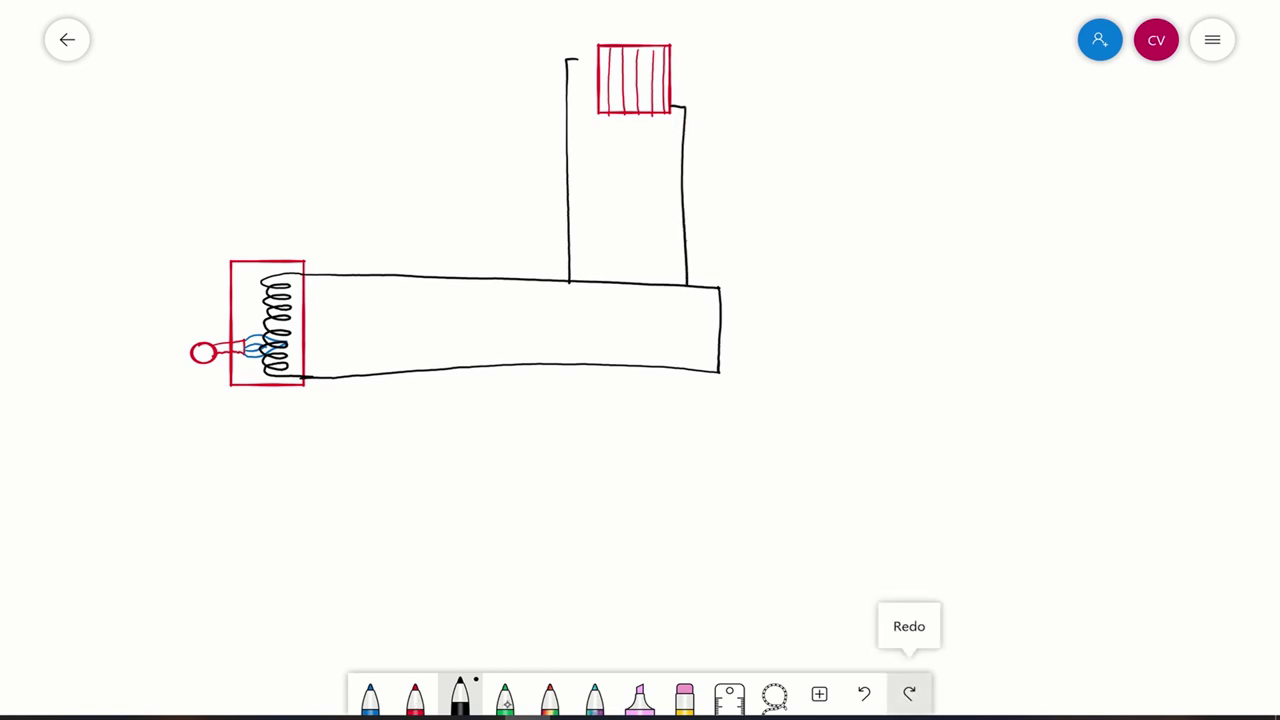
{"action": "left_click", "coordinate": [909, 693]}
{"action": "left_click", "coordinate": [505, 695]}
Draw a green valve on the supply pipe and an upward flow arrow
{"action": "mouse_move", "coordinate": [557, 224]}
{"action": "left_mouse_down"}
{"action": "mouse_move", "coordinate": [567, 240]}
{"action": "mouse_move", "coordinate": [577, 223]}
{"action": "mouse_move", "coordinate": [556, 259]}
{"action": "mouse_move", "coordinate": [577, 258]}
{"action": "left_mouse_up"}
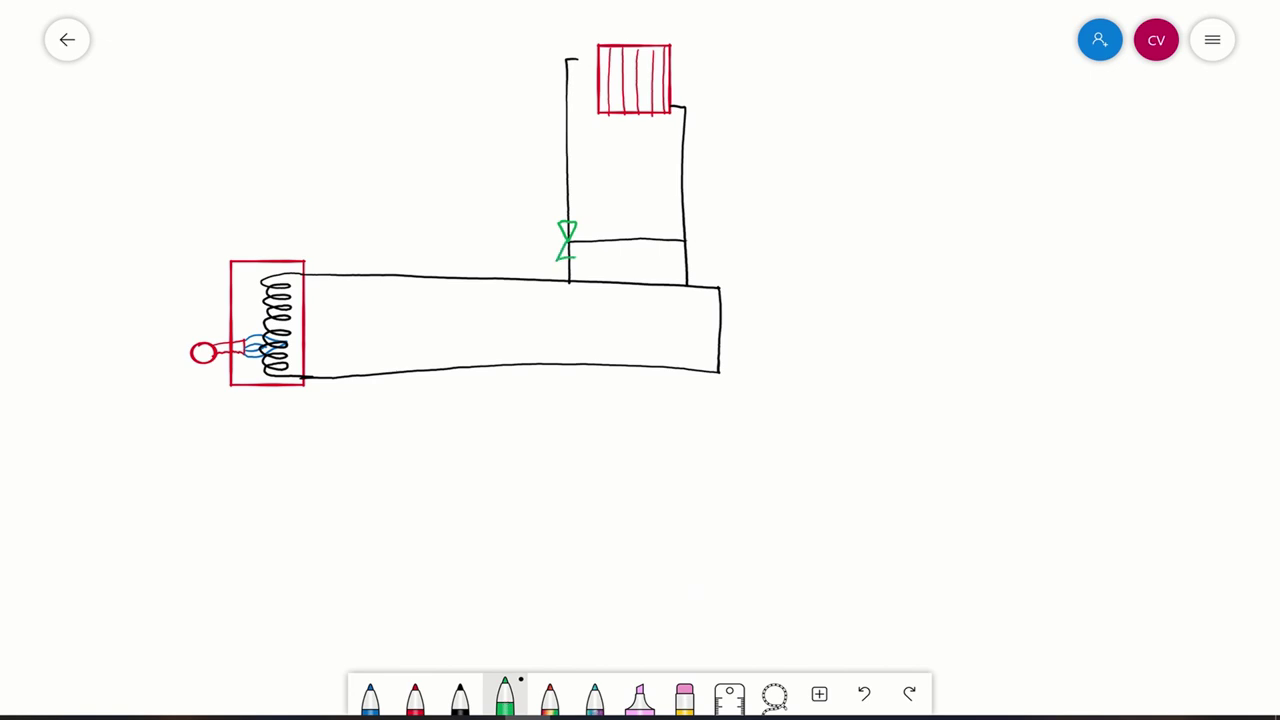
{"action": "mouse_move", "coordinate": [586, 278]}
{"action": "left_mouse_down"}
{"action": "mouse_move", "coordinate": [604, 230]}
{"action": "mouse_move", "coordinate": [584, 162]}
{"action": "mouse_move", "coordinate": [562, 170]}
{"action": "mouse_move", "coordinate": [568, 150]}
{"action": "mouse_move", "coordinate": [572, 164]}
{"action": "left_mouse_up"}
{"action": "left_click_drag", "start_coordinate": [555, 84], "coordinate": [553, 105]}
Add a thermometer sensor beside the supply pipe labelled 't heating'
{"action": "left_click_drag", "start_coordinate": [566, 189], "coordinate": [567, 197]}
{"action": "left_click", "coordinate": [491, 200]}
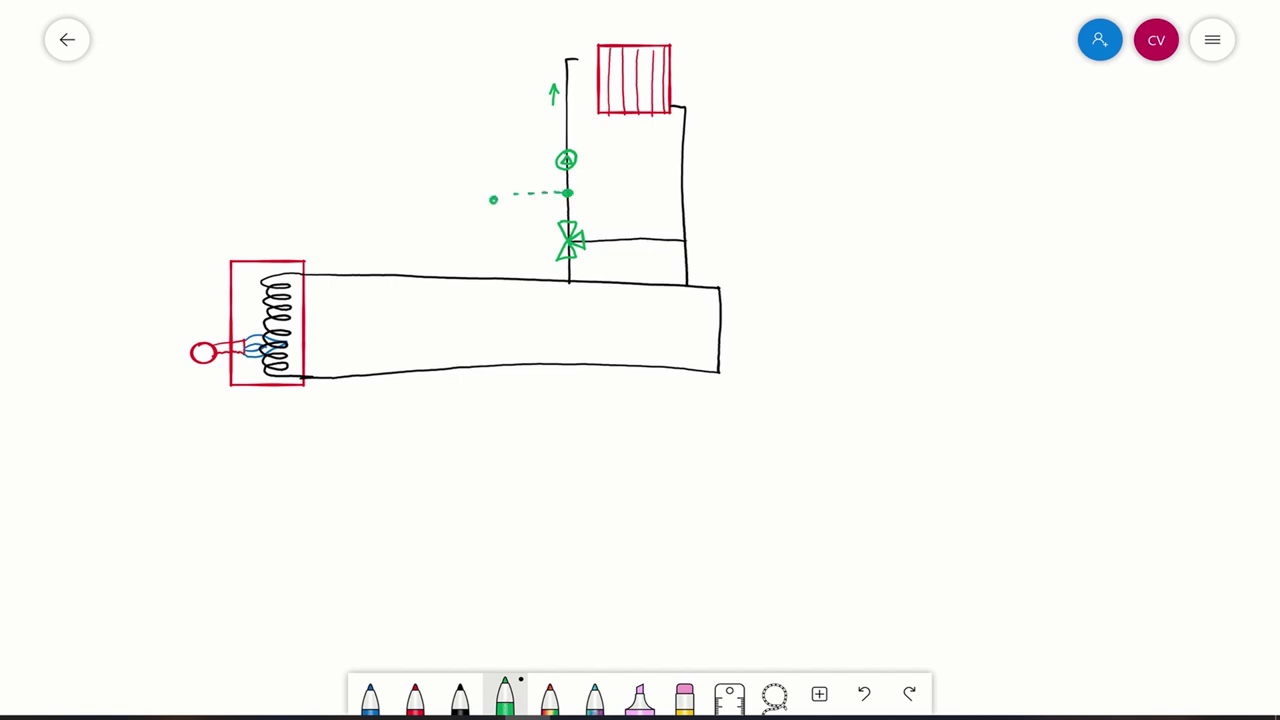
{"action": "left_click_drag", "start_coordinate": [492, 177], "coordinate": [492, 197]}
{"action": "mouse_move", "coordinate": [462, 128]}
{"action": "left_mouse_down"}
{"action": "mouse_move", "coordinate": [458, 152]}
{"action": "mouse_move", "coordinate": [518, 162]}
{"action": "left_mouse_up"}
{"action": "left_click", "coordinate": [459, 697]}
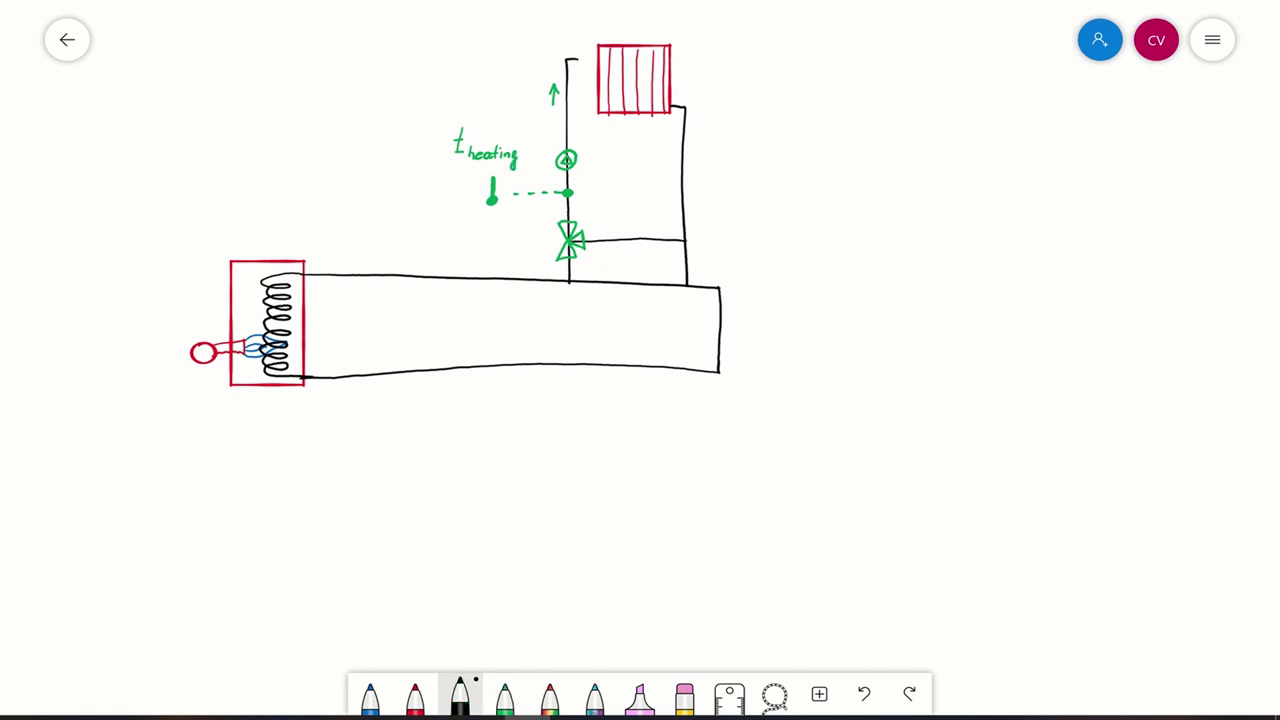
{"action": "mouse_move", "coordinate": [569, 240]}
{"action": "left_mouse_down"}
{"action": "mouse_move", "coordinate": [631, 386]}
{"action": "mouse_move", "coordinate": [626, 429]}
{"action": "mouse_move", "coordinate": [592, 410]}
{"action": "left_mouse_up"}
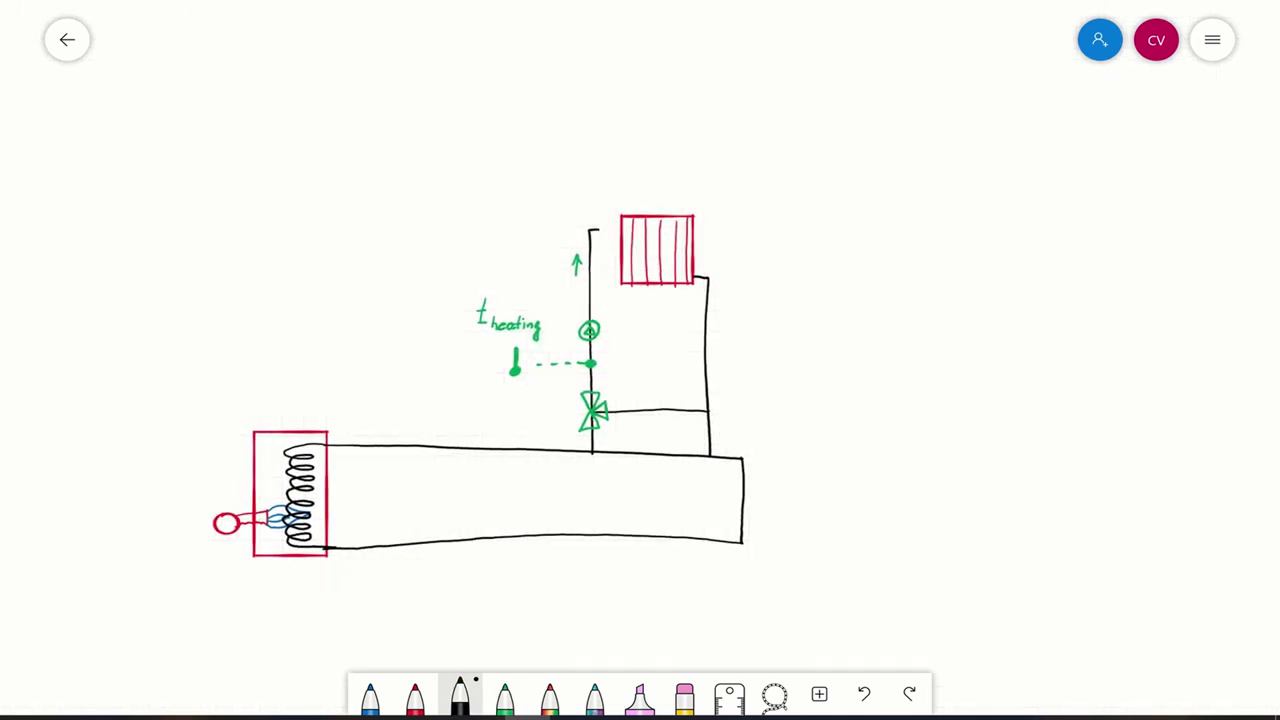
Draw the house walls and roof, plus an outside thermometer labelled 't outside'
{"action": "mouse_move", "coordinate": [179, 188]}
{"action": "left_mouse_down"}
{"action": "mouse_move", "coordinate": [178, 524]}
{"action": "mouse_move", "coordinate": [212, 586]}
{"action": "mouse_move", "coordinate": [776, 584]}
{"action": "mouse_move", "coordinate": [767, 175]}
{"action": "left_mouse_up"}
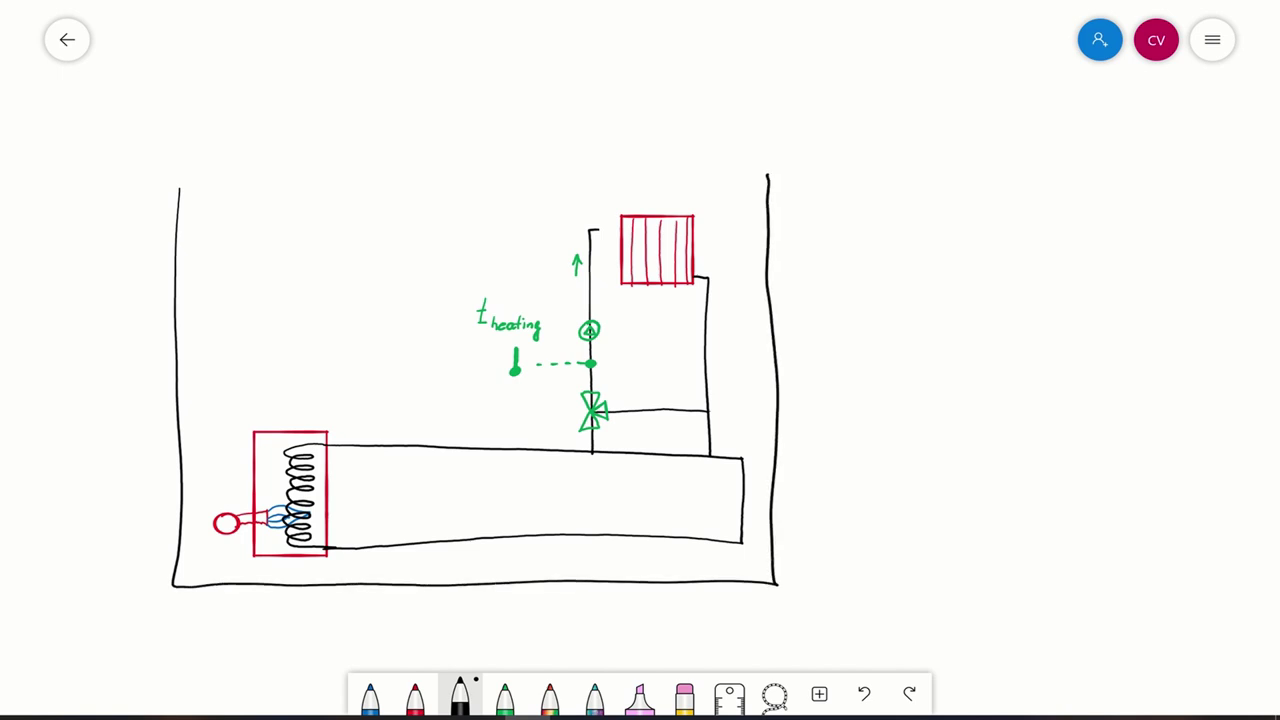
{"action": "mouse_move", "coordinate": [139, 224]}
{"action": "left_mouse_down"}
{"action": "mouse_move", "coordinate": [470, 10]}
{"action": "mouse_move", "coordinate": [820, 208]}
{"action": "left_mouse_up"}
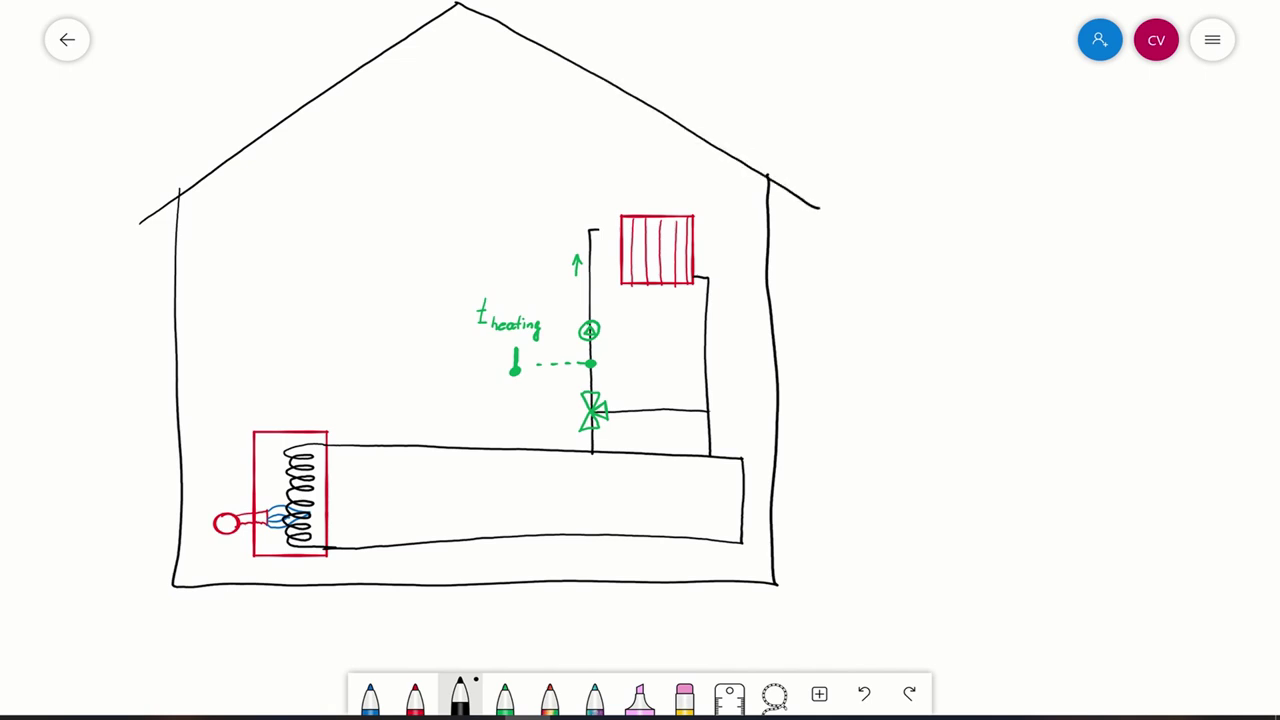
{"action": "left_click_drag", "start_coordinate": [141, 369], "coordinate": [147, 372]}
{"action": "mouse_move", "coordinate": [100, 299]}
{"action": "left_mouse_down"}
{"action": "mouse_move", "coordinate": [101, 328]}
{"action": "mouse_move", "coordinate": [106, 310]}
{"action": "left_mouse_up"}
{"action": "left_click_drag", "start_coordinate": [110, 324], "coordinate": [129, 331]}
{"action": "left_click_drag", "start_coordinate": [132, 316], "coordinate": [138, 332]}
{"action": "left_click_drag", "start_coordinate": [147, 322], "coordinate": [152, 332]}
Draw a dashed signal line from the outside thermometer to the boiler
{"action": "left_click_drag", "start_coordinate": [155, 328], "coordinate": [161, 331]}
{"action": "left_click", "coordinate": [159, 374]}
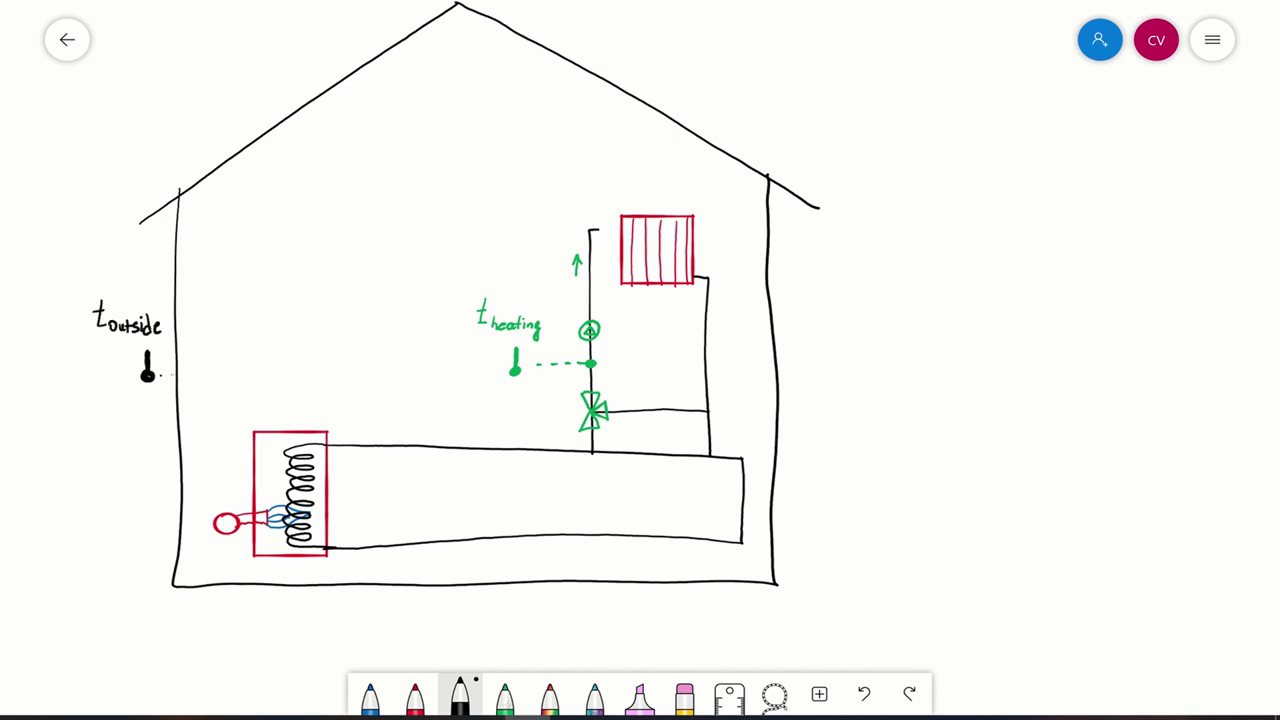
{"action": "left_click_drag", "start_coordinate": [233, 375], "coordinate": [239, 375]}
{"action": "left_click_drag", "start_coordinate": [244, 375], "coordinate": [250, 375]}
{"action": "left_click_drag", "start_coordinate": [254, 375], "coordinate": [269, 387]}
{"action": "left_click_drag", "start_coordinate": [640, 400], "coordinate": [566, 434]}
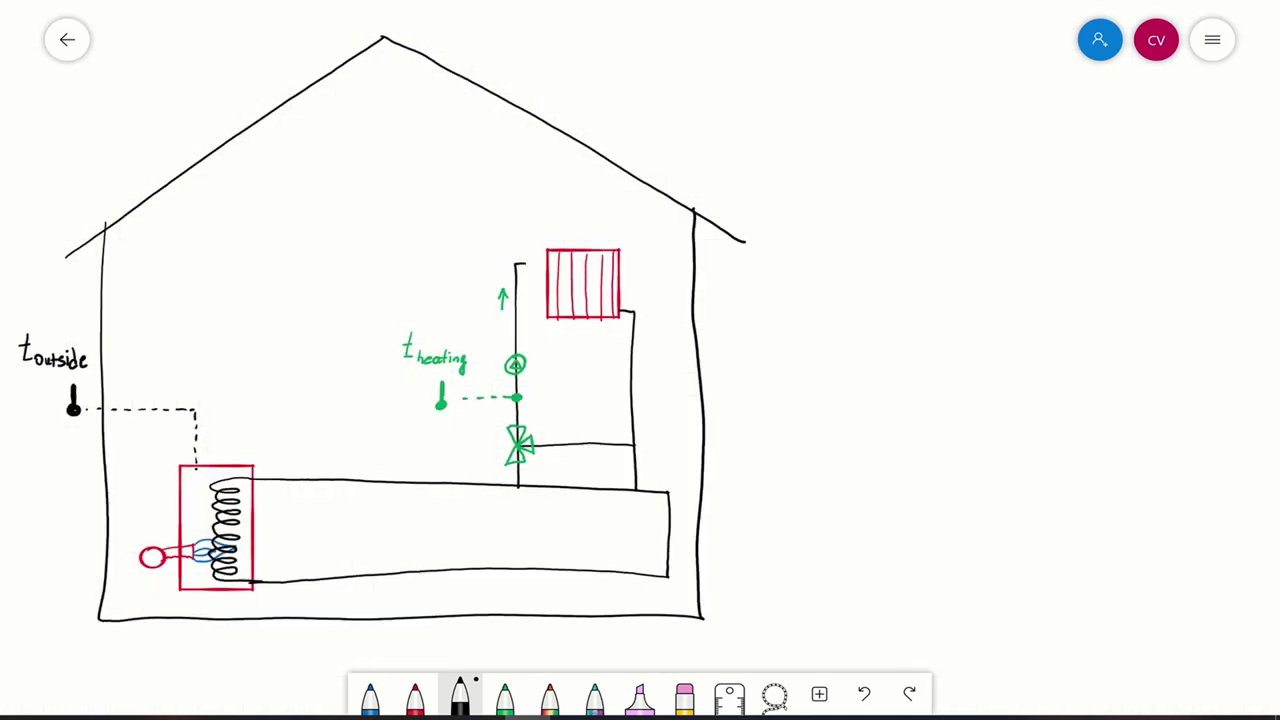
{"action": "scroll", "coordinate": [640, 346], "scroll_direction": "down", "scroll_amount": 3}
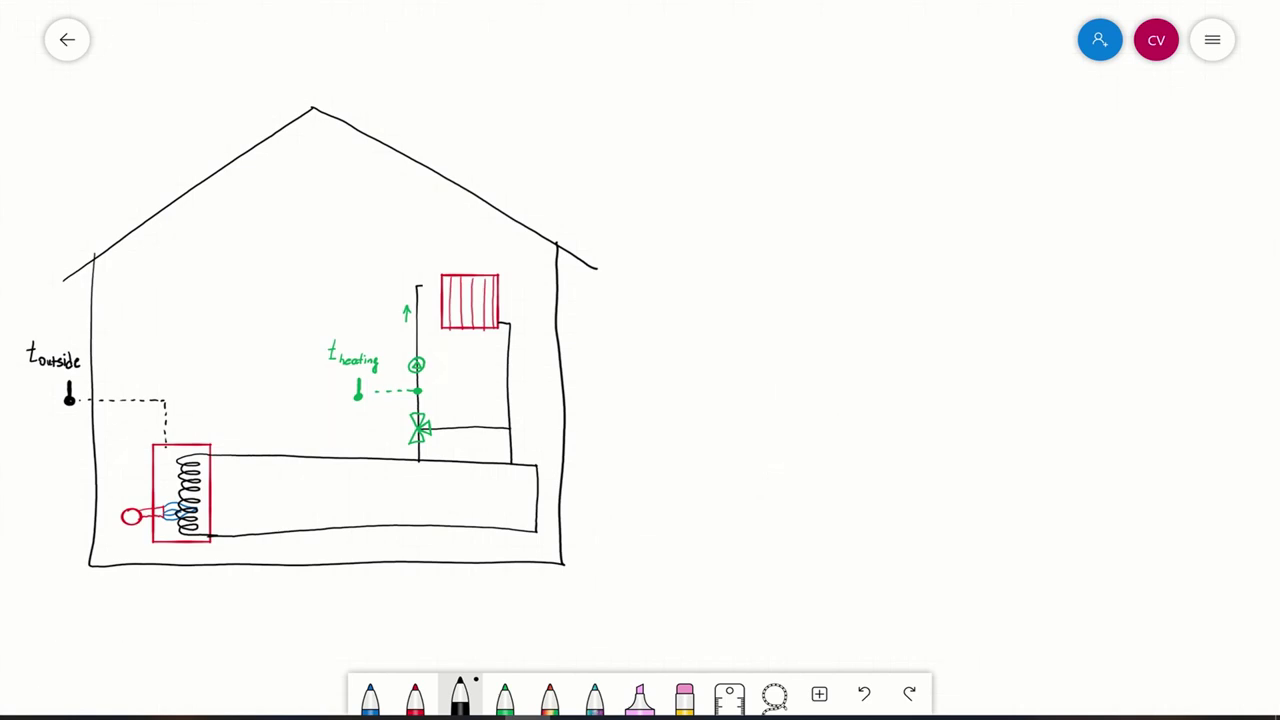
Draw a green vertical axis labelled 't heating' and a black horizontal 't outside' axis
{"action": "left_click", "coordinate": [504, 695]}
{"action": "left_click_drag", "start_coordinate": [883, 254], "coordinate": [885, 518]}
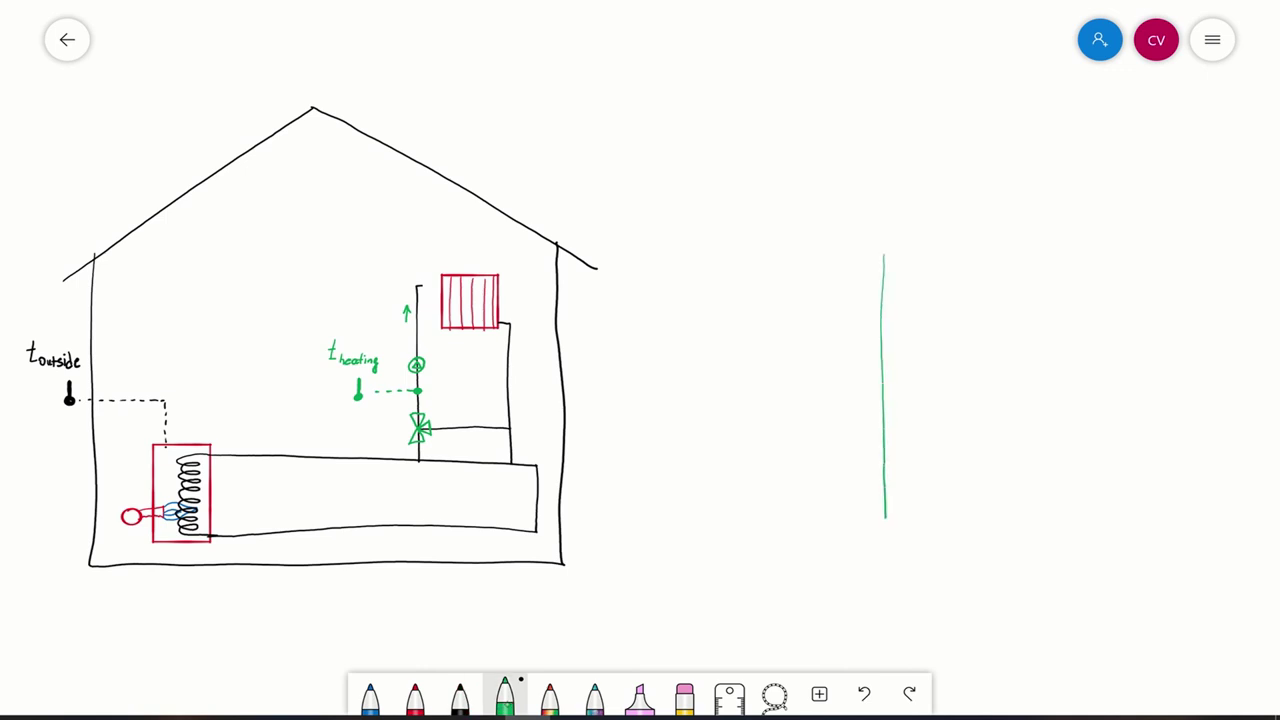
{"action": "mouse_move", "coordinate": [802, 258]}
{"action": "left_mouse_down"}
{"action": "mouse_move", "coordinate": [806, 278]}
{"action": "mouse_move", "coordinate": [854, 298]}
{"action": "mouse_move", "coordinate": [889, 266]}
{"action": "left_mouse_up"}
{"action": "left_click", "coordinate": [459, 695]}
{"action": "mouse_move", "coordinate": [864, 517]}
{"action": "left_mouse_down"}
{"action": "mouse_move", "coordinate": [1200, 516]}
{"action": "mouse_move", "coordinate": [1184, 556]}
{"action": "mouse_move", "coordinate": [1234, 563]}
{"action": "left_mouse_up"}
{"action": "left_click_drag", "start_coordinate": [1235, 559], "coordinate": [1243, 562]}
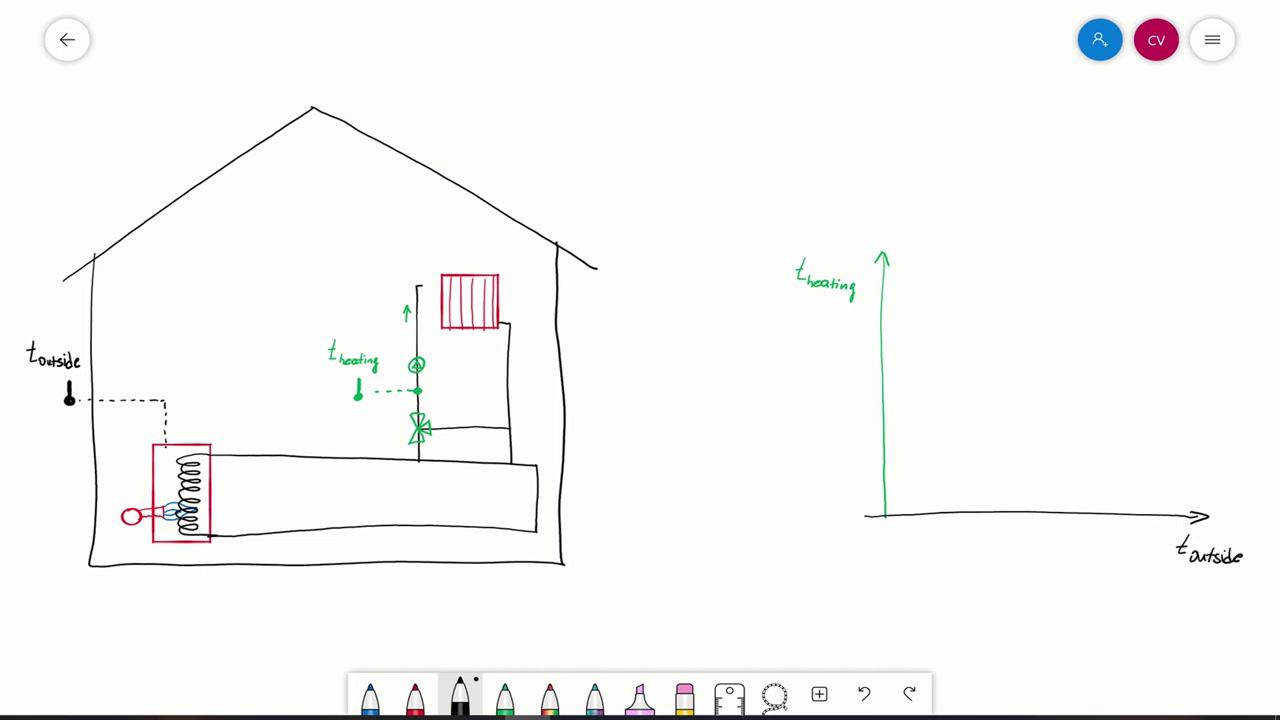
Add six green vertical grid lines across the graph
{"action": "left_click", "coordinate": [504, 695]}
{"action": "left_click_drag", "start_coordinate": [935, 508], "coordinate": [930, 234]}
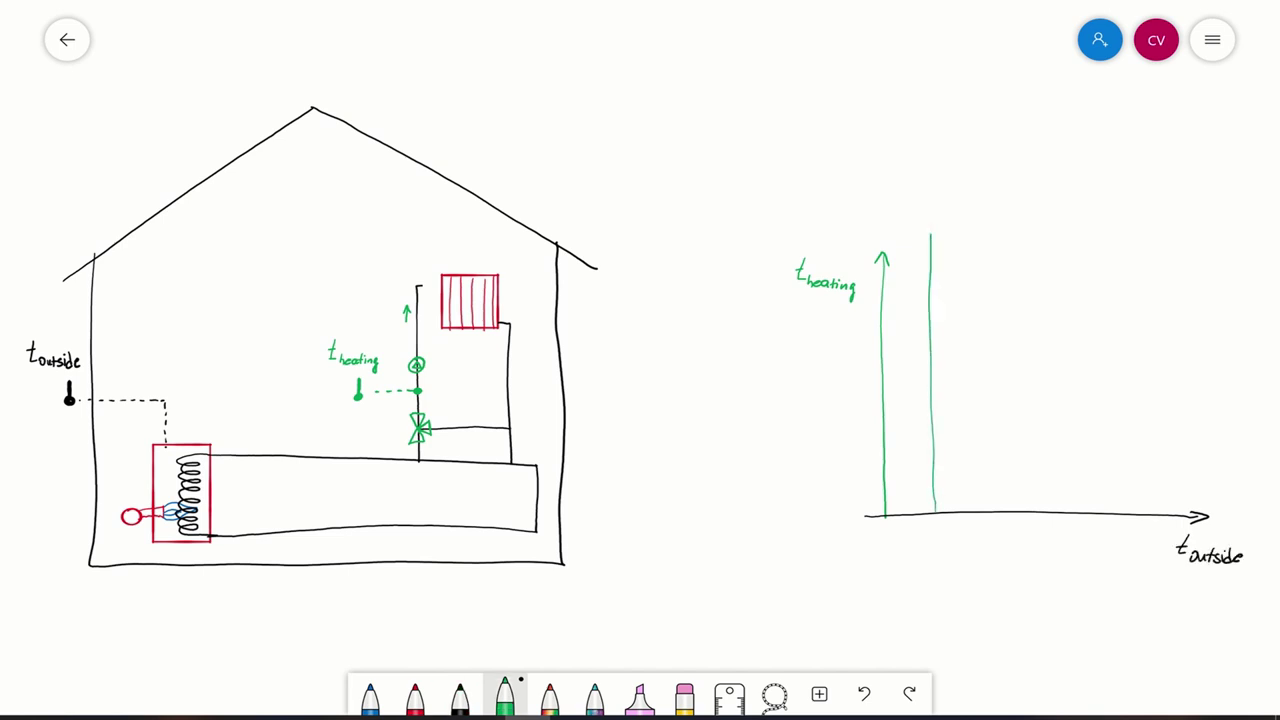
{"action": "left_click_drag", "start_coordinate": [986, 512], "coordinate": [984, 236]}
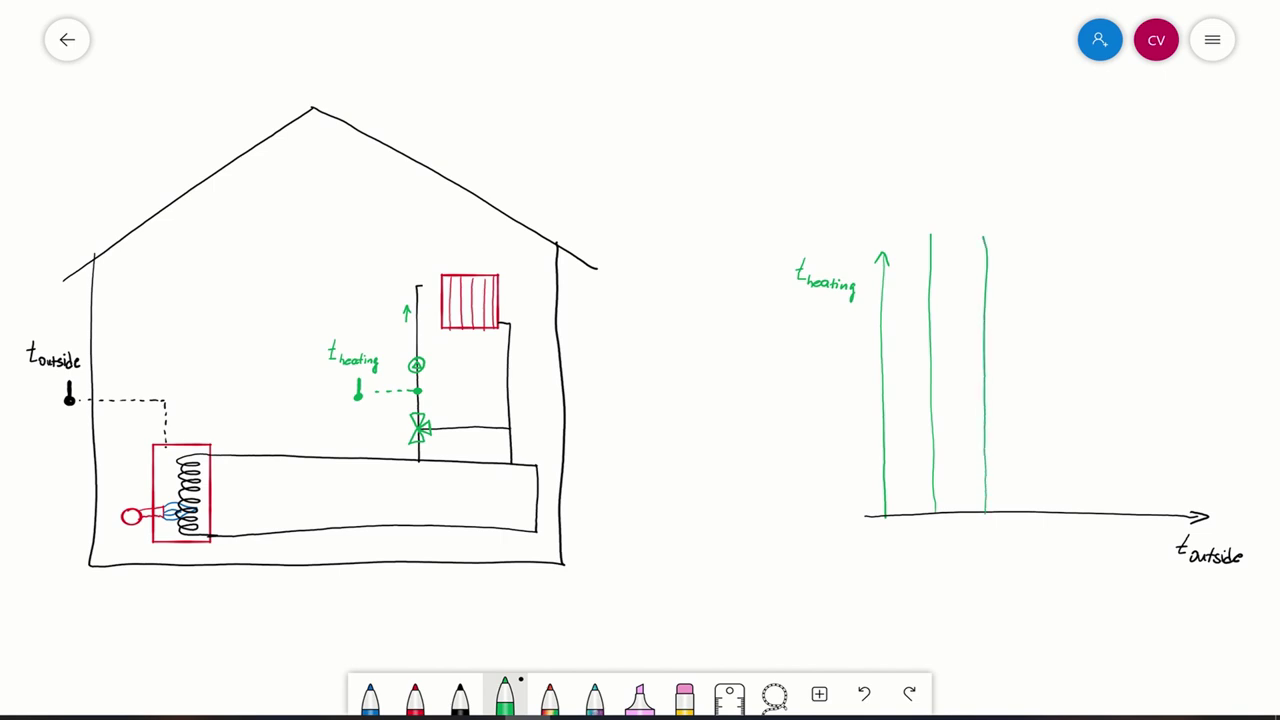
{"action": "left_click_drag", "start_coordinate": [1037, 512], "coordinate": [1039, 234]}
{"action": "left_click_drag", "start_coordinate": [1086, 512], "coordinate": [1090, 238]}
{"action": "left_click_drag", "start_coordinate": [1128, 512], "coordinate": [1146, 238]}
{"action": "left_click_drag", "start_coordinate": [1181, 516], "coordinate": [1200, 222]}
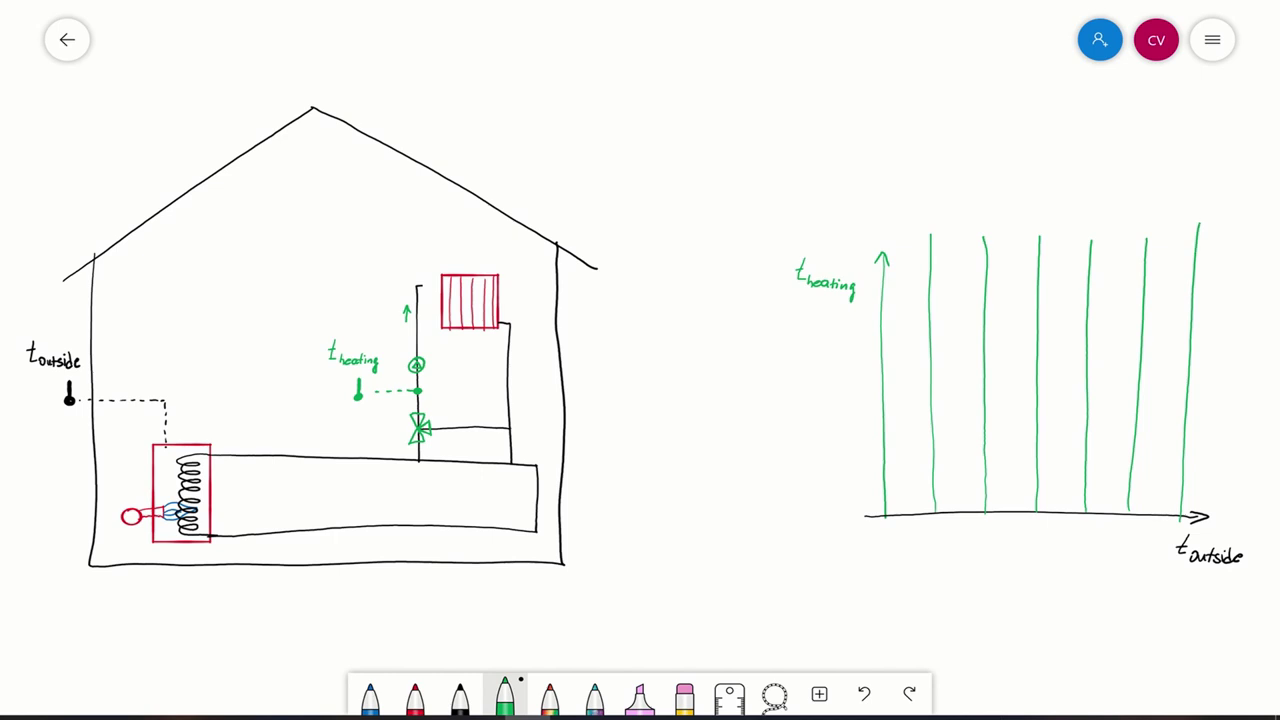
Write the values -20, -15, -10, -5, 0, 5 and 10 under the horizontal axis
{"action": "left_click", "coordinate": [459, 695]}
{"action": "left_click_drag", "start_coordinate": [858, 536], "coordinate": [870, 536]}
{"action": "left_click_drag", "start_coordinate": [876, 530], "coordinate": [894, 542]}
{"action": "left_click_drag", "start_coordinate": [920, 537], "coordinate": [974, 537]}
{"action": "left_click_drag", "start_coordinate": [978, 530], "coordinate": [994, 542]}
{"action": "left_click_drag", "start_coordinate": [1028, 532], "coordinate": [1034, 542]}
{"action": "left_click_drag", "start_coordinate": [1017, 537], "coordinate": [1024, 537]}
{"action": "left_click_drag", "start_coordinate": [1080, 528], "coordinate": [1122, 542]}
{"action": "left_click_drag", "start_coordinate": [1167, 530], "coordinate": [1170, 541]}
{"action": "left_click_drag", "start_coordinate": [1178, 529], "coordinate": [1177, 530]}
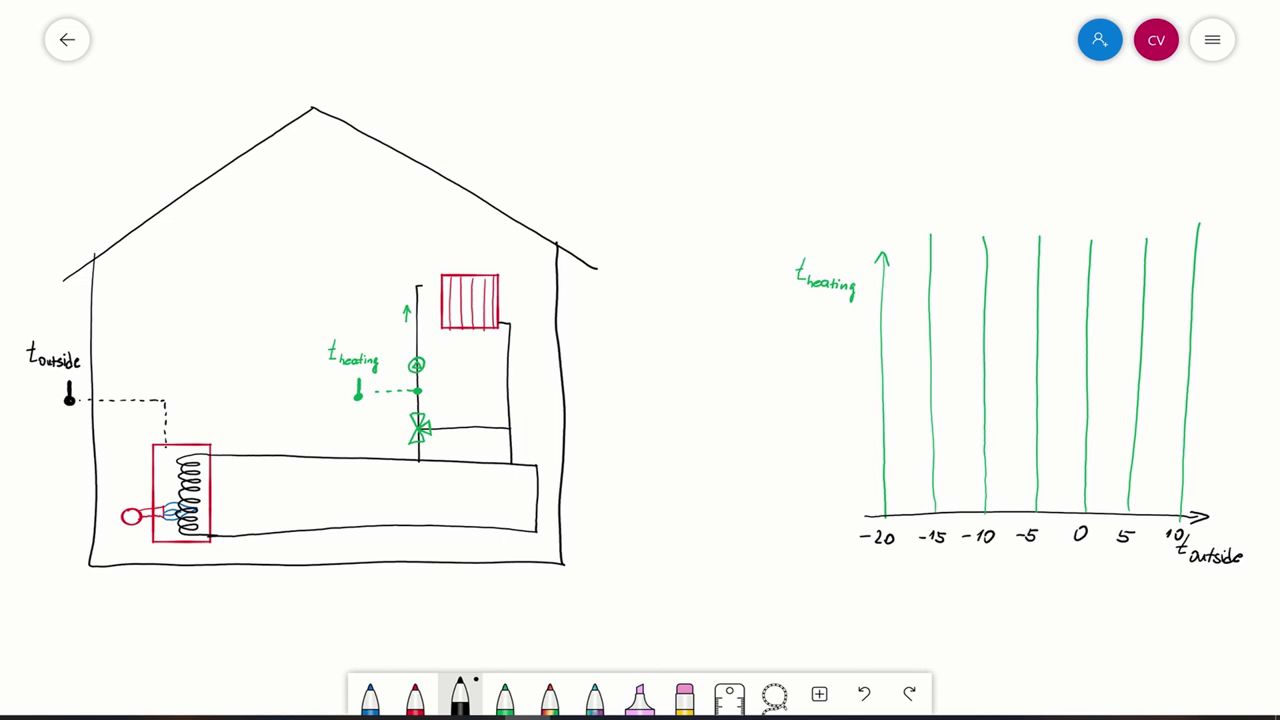
Draw labelled horizontal lines at 40, 60 and 80
{"action": "left_click_drag", "start_coordinate": [876, 452], "coordinate": [1206, 449]}
{"action": "mouse_move", "coordinate": [838, 444]}
{"action": "left_mouse_down"}
{"action": "mouse_move", "coordinate": [844, 456]}
{"action": "mouse_move", "coordinate": [852, 446]}
{"action": "left_mouse_up"}
{"action": "left_click_drag", "start_coordinate": [876, 386], "coordinate": [1206, 372]}
{"action": "left_click_drag", "start_coordinate": [834, 378], "coordinate": [852, 388]}
{"action": "left_click_drag", "start_coordinate": [876, 316], "coordinate": [1192, 304]}
{"action": "mouse_move", "coordinate": [848, 310]}
{"action": "left_mouse_down"}
{"action": "mouse_move", "coordinate": [1098, 470]}
{"action": "mouse_move", "coordinate": [1150, 524]}
{"action": "left_mouse_up"}
{"action": "left_click", "coordinate": [504, 695]}
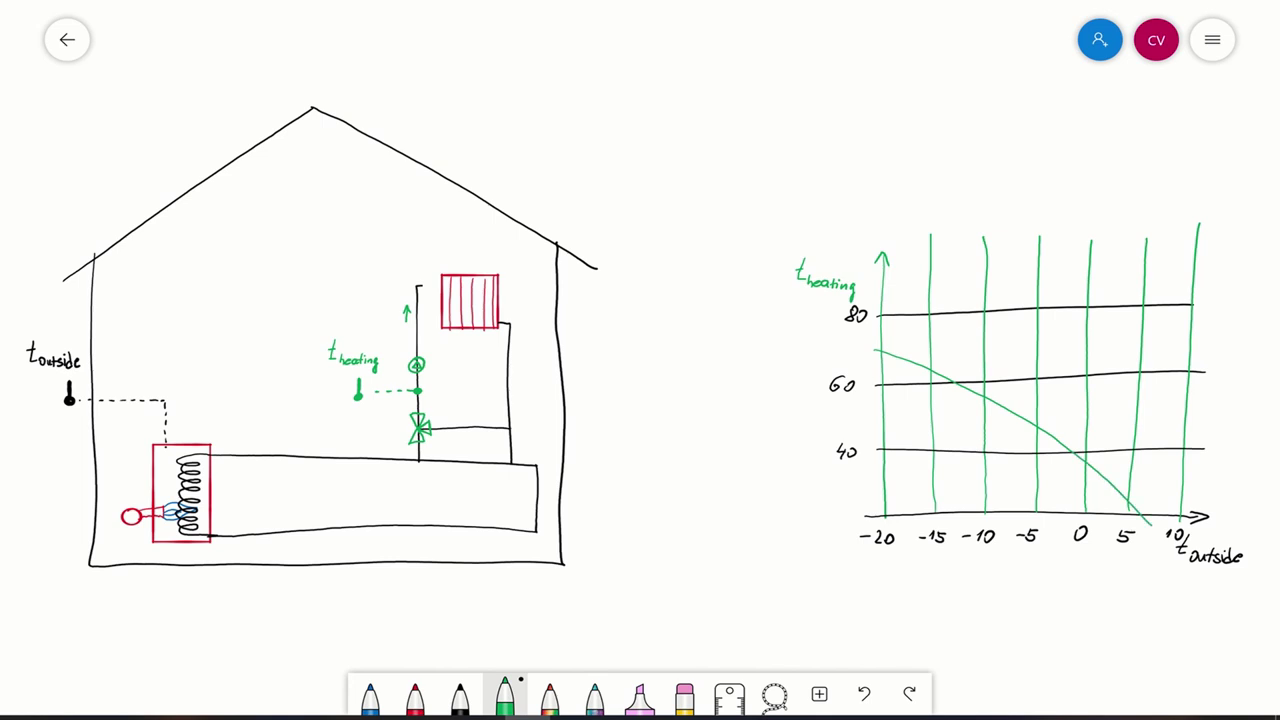
{"action": "mouse_move", "coordinate": [1049, 418]}
{"action": "left_mouse_down"}
{"action": "mouse_move", "coordinate": [1057, 432]}
{"action": "mouse_move", "coordinate": [1071, 422]}
{"action": "left_mouse_up"}
{"action": "left_click", "coordinate": [415, 697]}
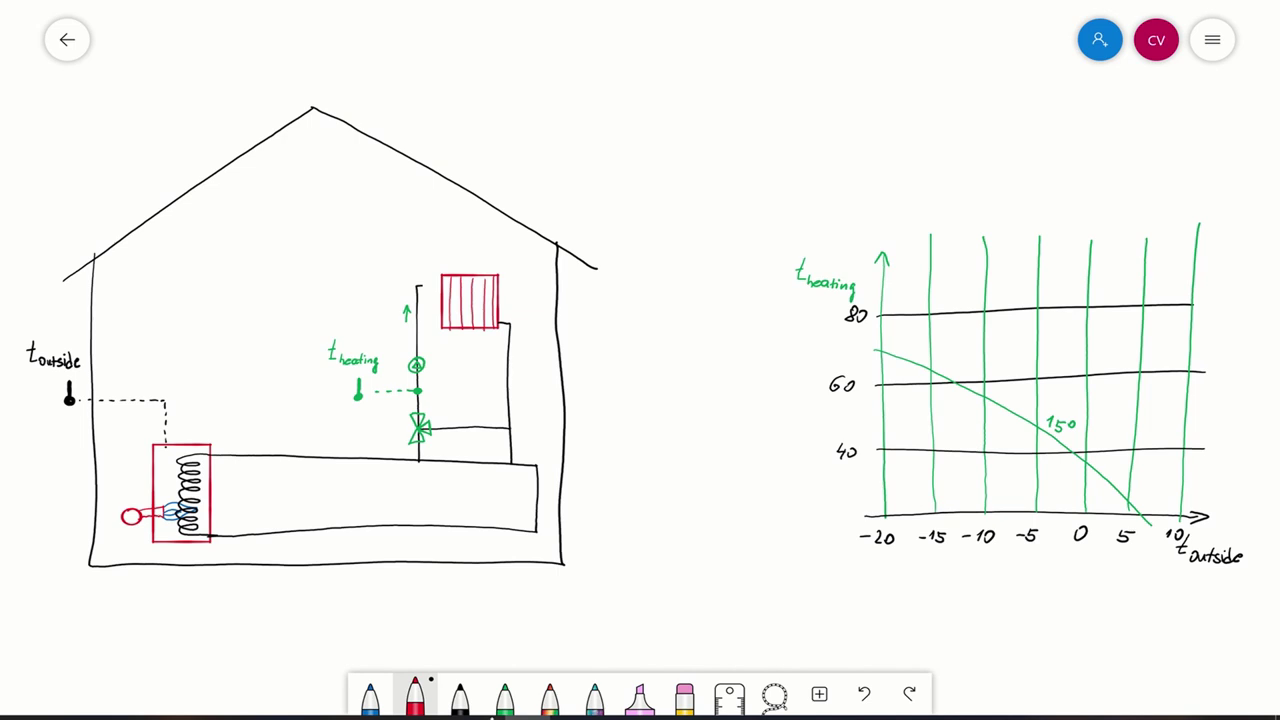
{"action": "mouse_move", "coordinate": [862, 285]}
{"action": "left_mouse_down"}
{"action": "mouse_move", "coordinate": [1084, 426]}
{"action": "mouse_move", "coordinate": [1180, 535]}
{"action": "left_mouse_up"}
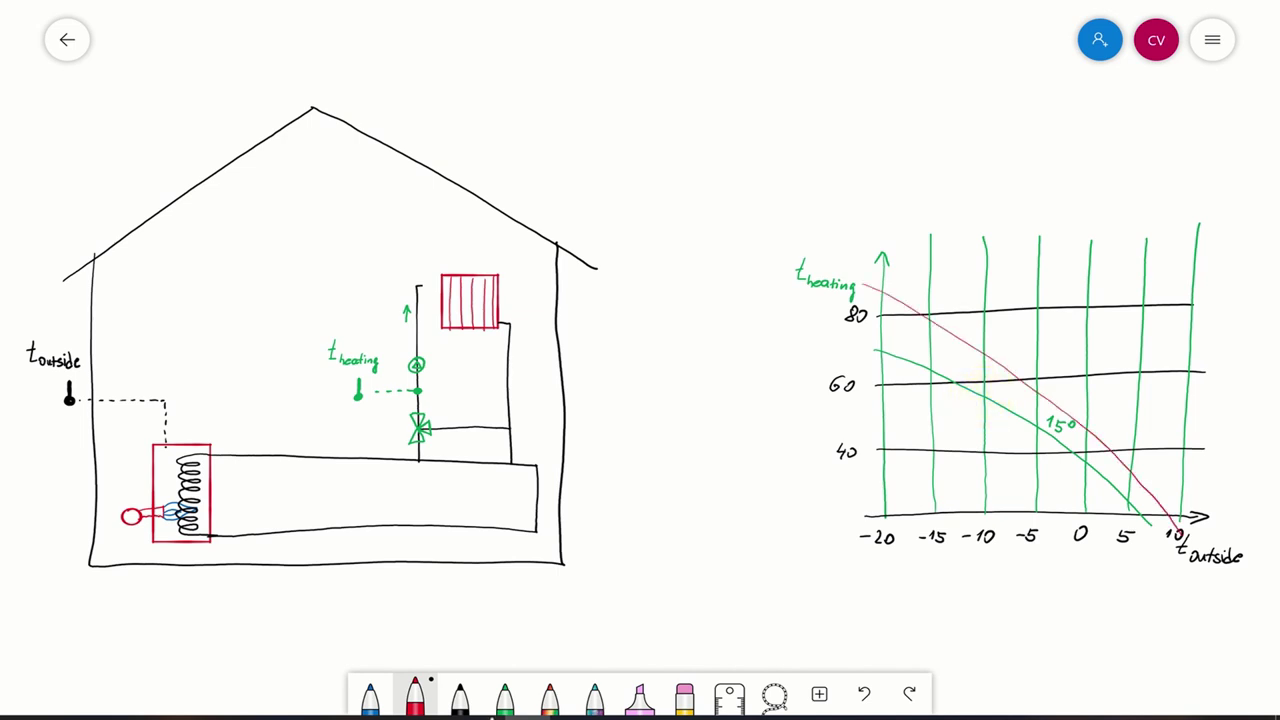
{"action": "left_click_drag", "start_coordinate": [1068, 393], "coordinate": [1077, 395]}
{"action": "left_click", "coordinate": [370, 695]}
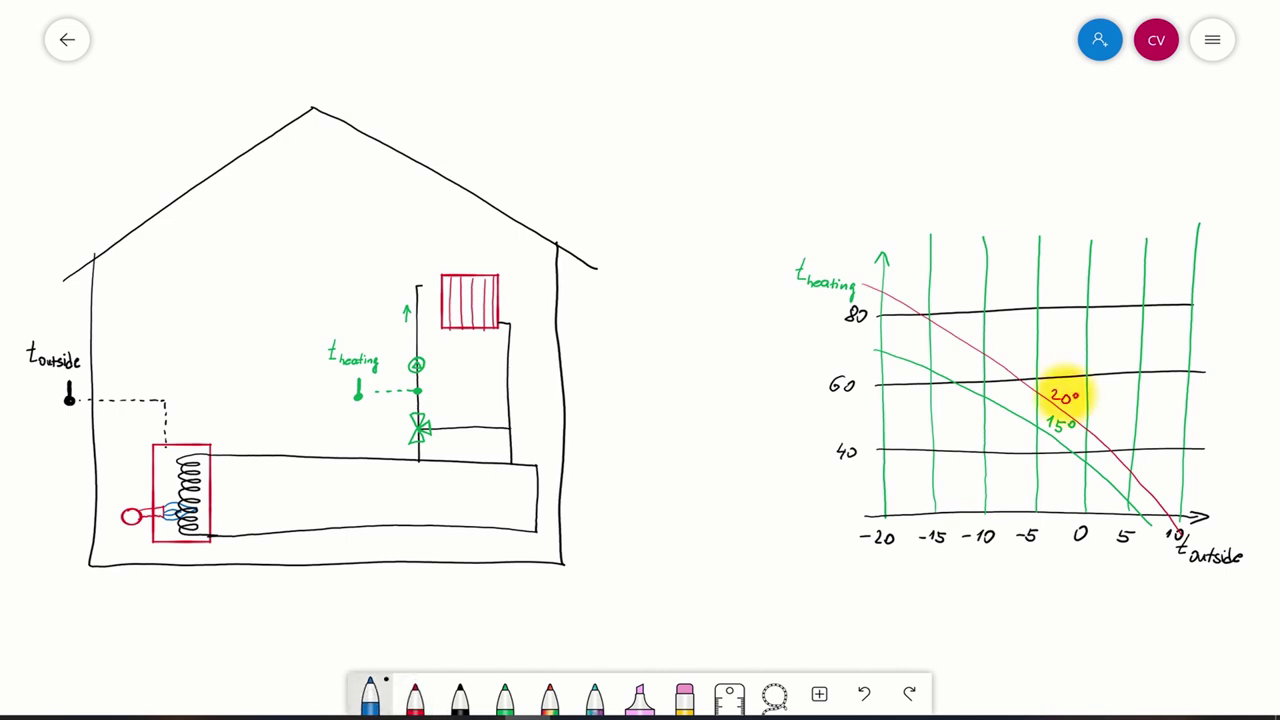
{"action": "mouse_move", "coordinate": [874, 241]}
{"action": "left_mouse_down"}
{"action": "mouse_move", "coordinate": [1081, 395]}
{"action": "mouse_move", "coordinate": [1194, 514]}
{"action": "left_mouse_up"}
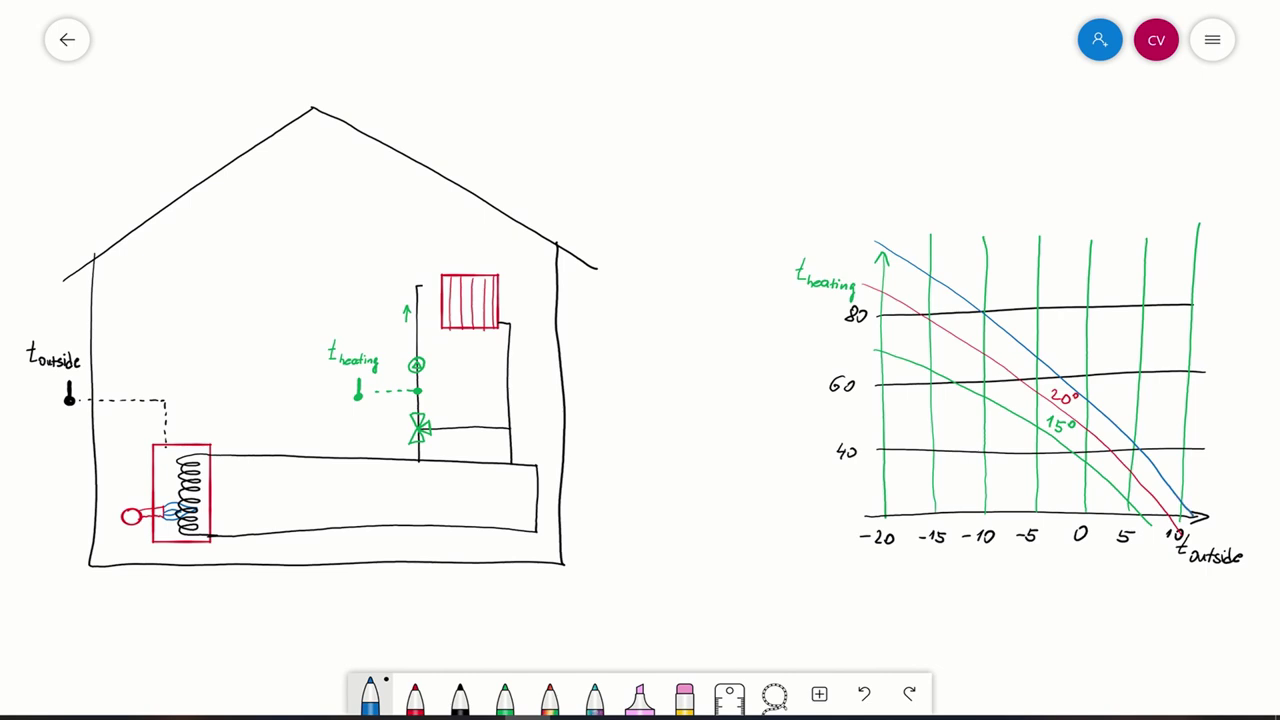
{"action": "mouse_move", "coordinate": [1056, 355]}
{"action": "left_mouse_down"}
{"action": "mouse_move", "coordinate": [1072, 371]}
{"action": "mouse_move", "coordinate": [1080, 357]}
{"action": "left_mouse_up"}
{"action": "scroll", "coordinate": [365, 535], "scroll_direction": "up", "scroll_amount": 5}
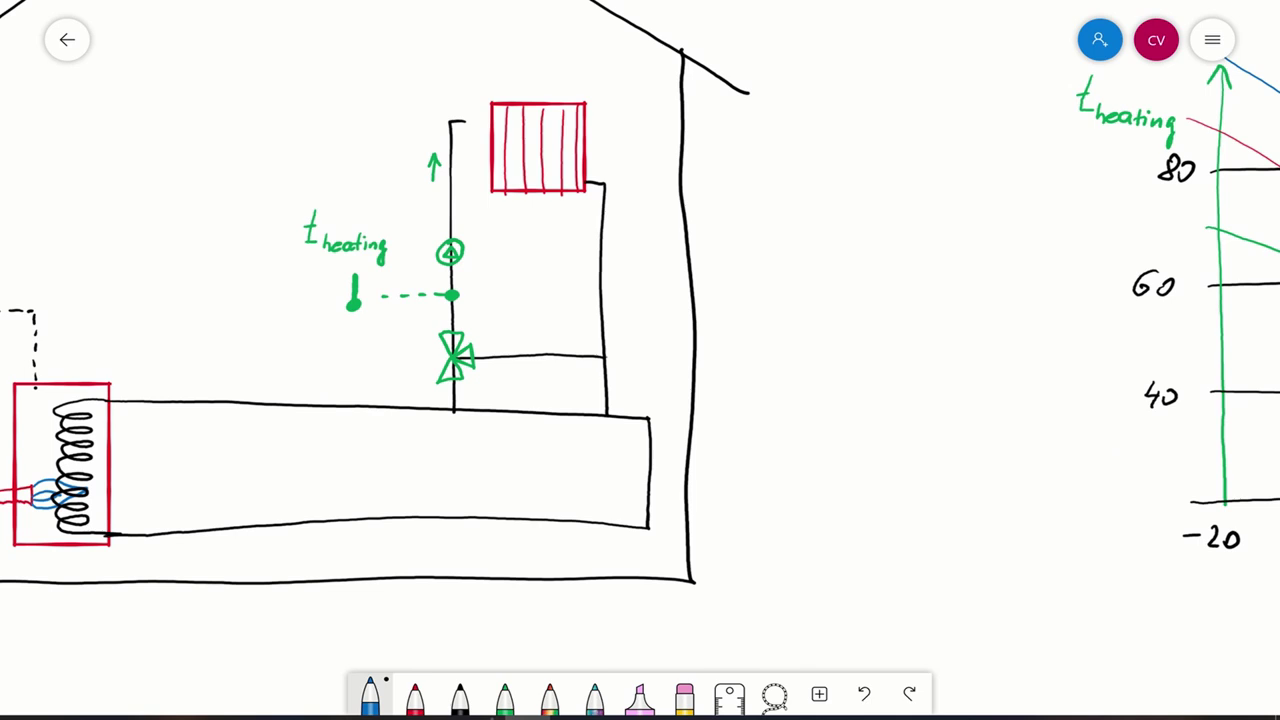
{"action": "left_click_drag", "start_coordinate": [478, 108], "coordinate": [477, 110]}
{"action": "mouse_move", "coordinate": [342, 188]}
{"action": "left_mouse_down"}
{"action": "mouse_move", "coordinate": [394, 134]}
{"action": "mouse_move", "coordinate": [464, 113]}
{"action": "mouse_move", "coordinate": [384, 90]}
{"action": "left_mouse_up"}
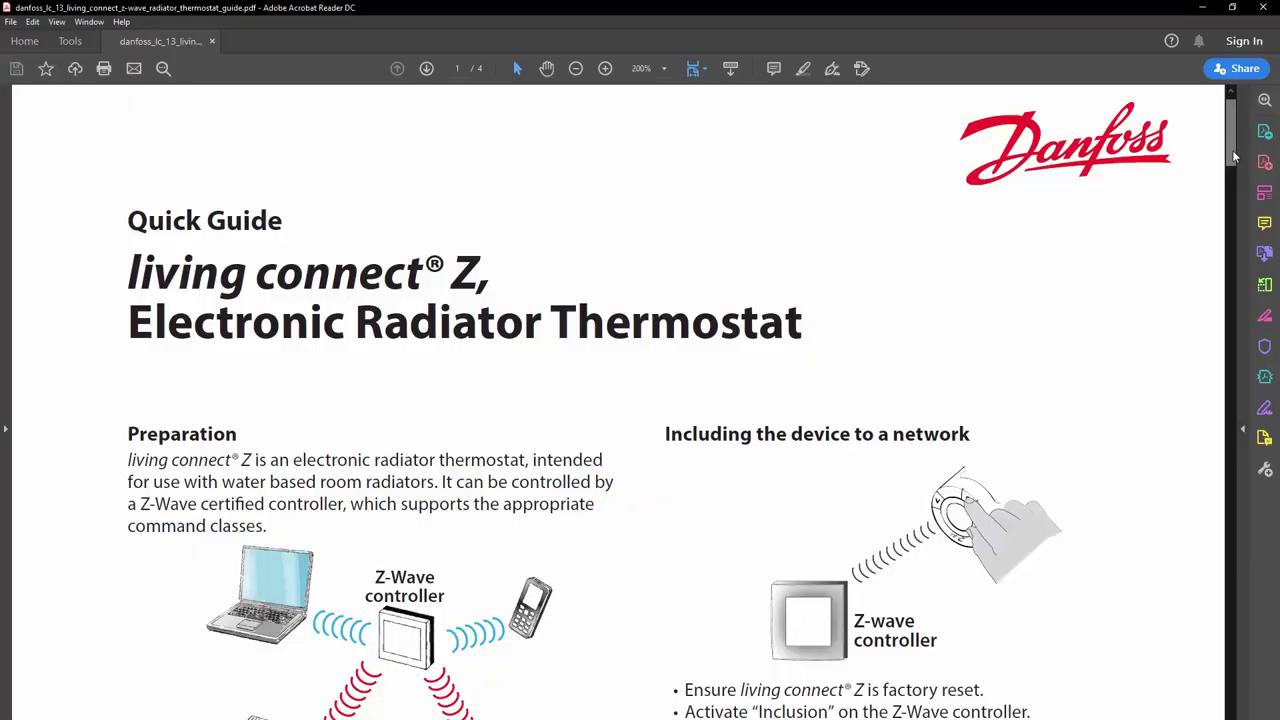
Scroll the Danfoss quick guide to 'Including the device to a network', then go to Home Assistant Configuration
{"action": "left_click_drag", "start_coordinate": [1234, 157], "coordinate": [1228, 240]}
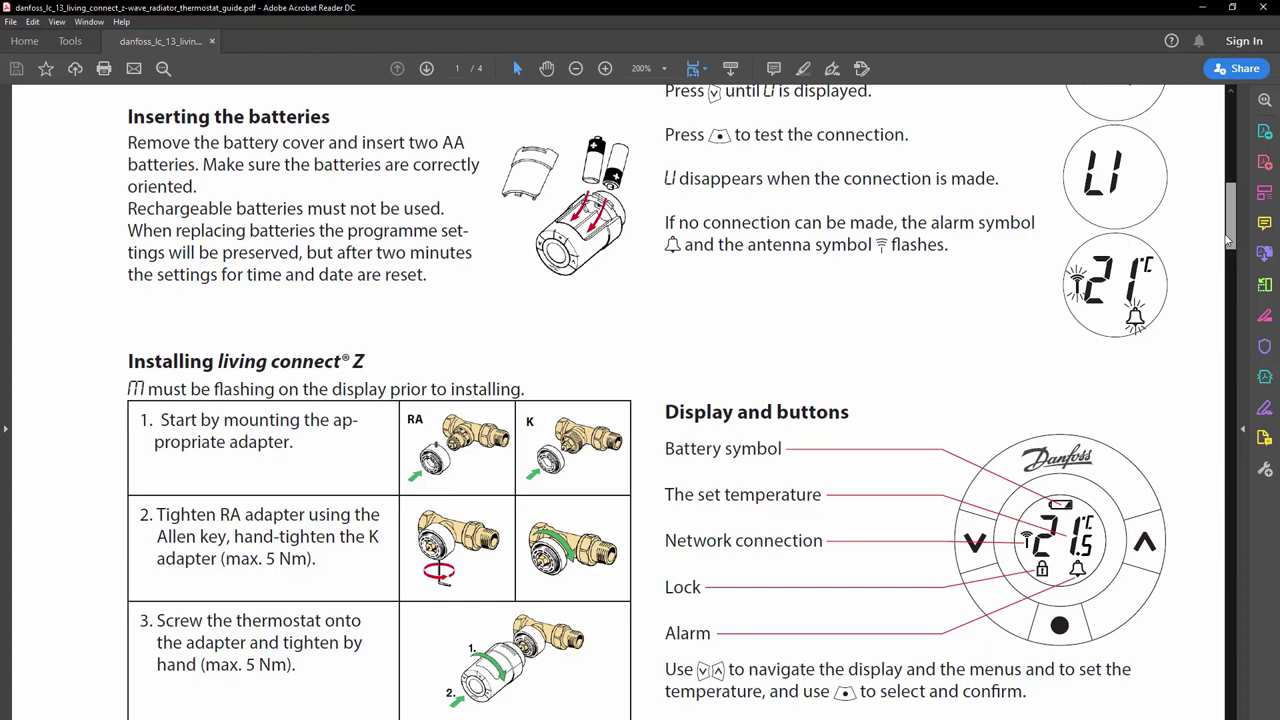
{"action": "left_click_drag", "start_coordinate": [1228, 240], "coordinate": [1216, 372]}
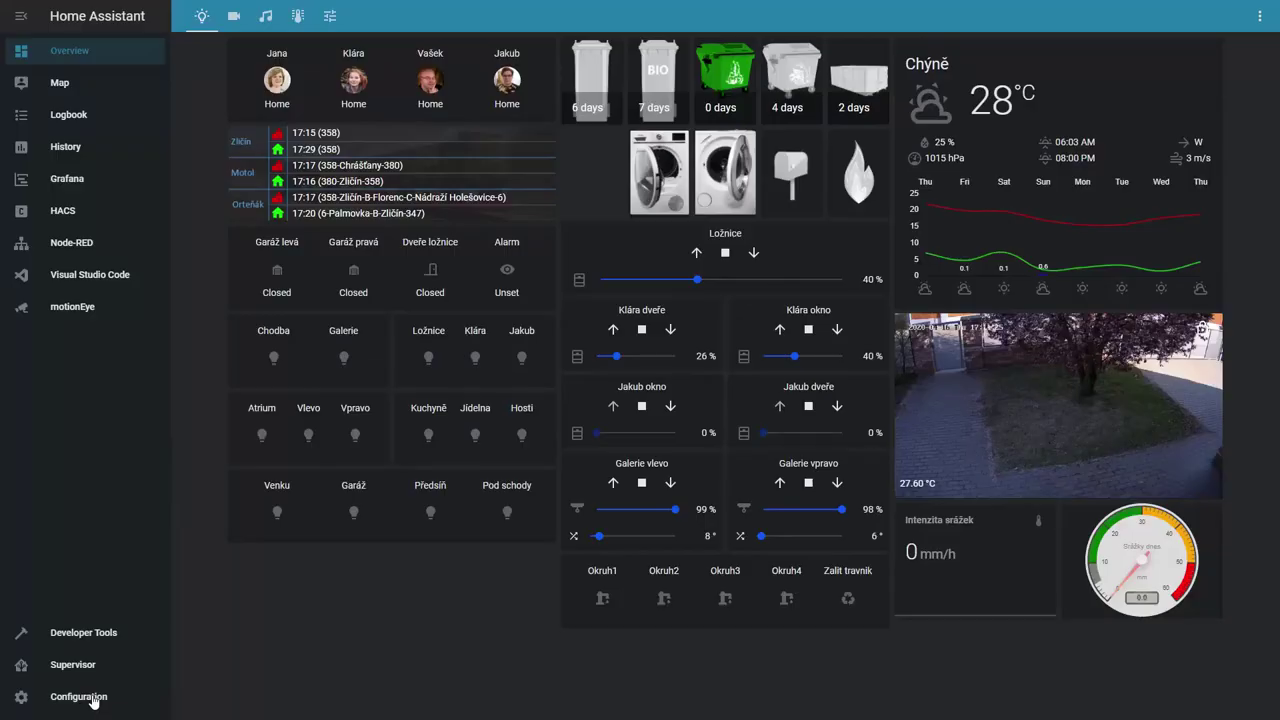
{"action": "left_click", "coordinate": [90, 699]}
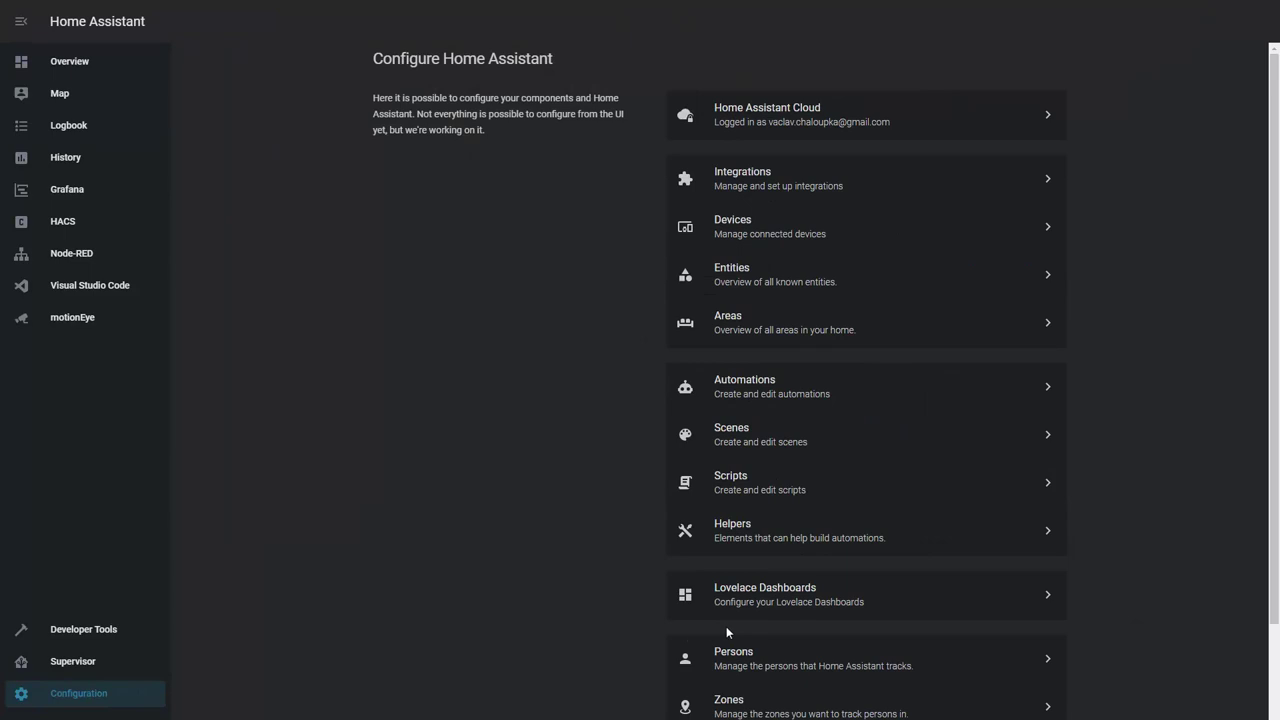
Add the Danfoss Z Thermostat 014G0013 as Z-Wave node 16, then heal the network
{"action": "scroll", "coordinate": [727, 629], "scroll_direction": "down", "scroll_amount": 2}
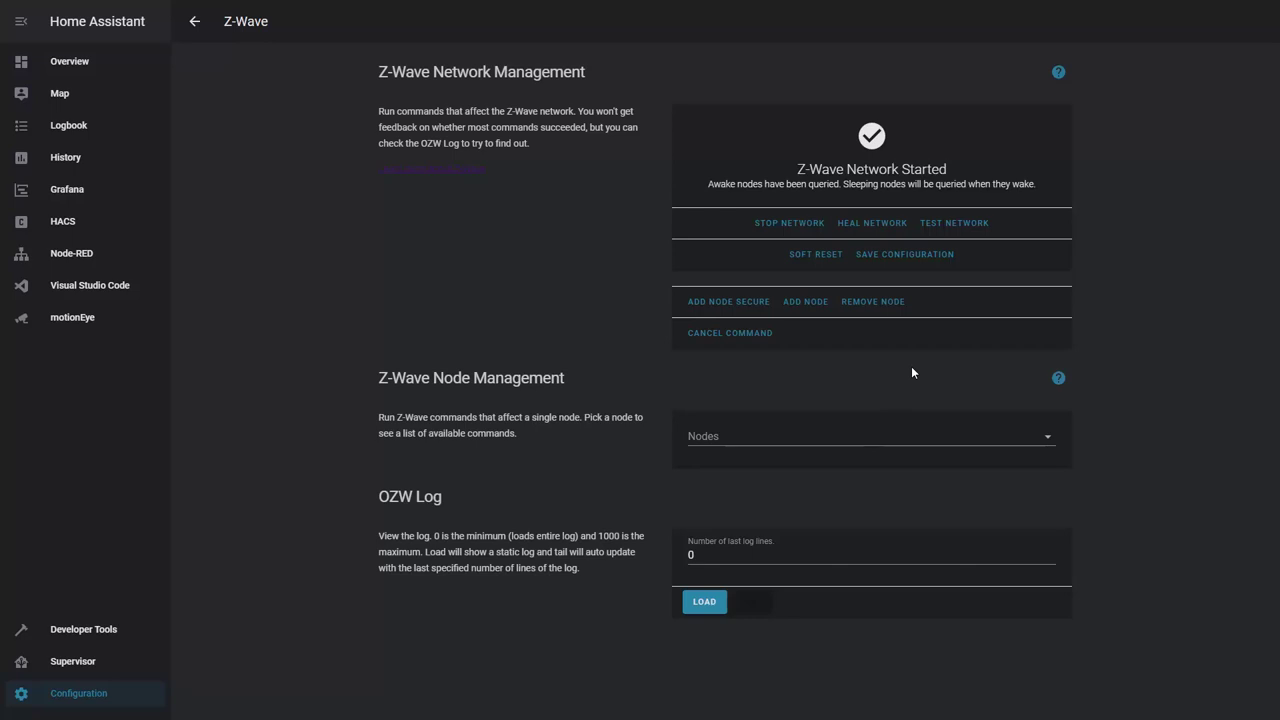
{"action": "left_click", "coordinate": [808, 305]}
{"action": "left_click", "coordinate": [886, 436]}
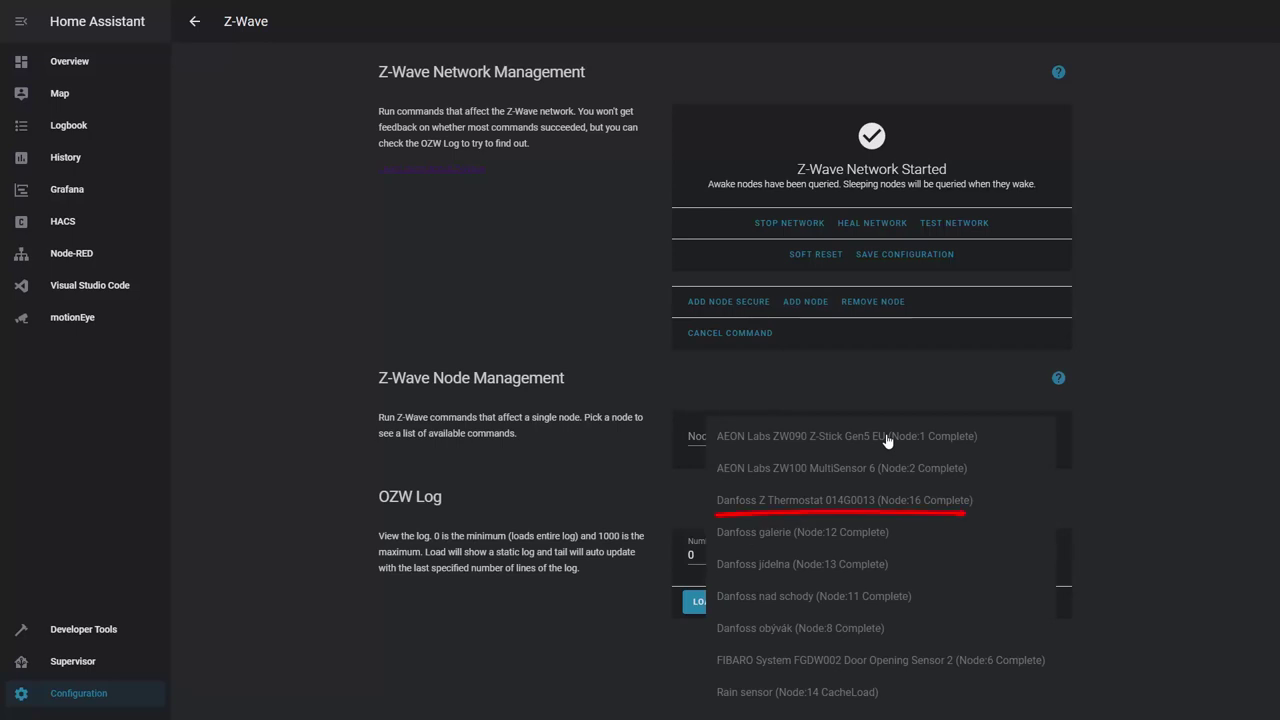
{"action": "left_click", "coordinate": [845, 500]}
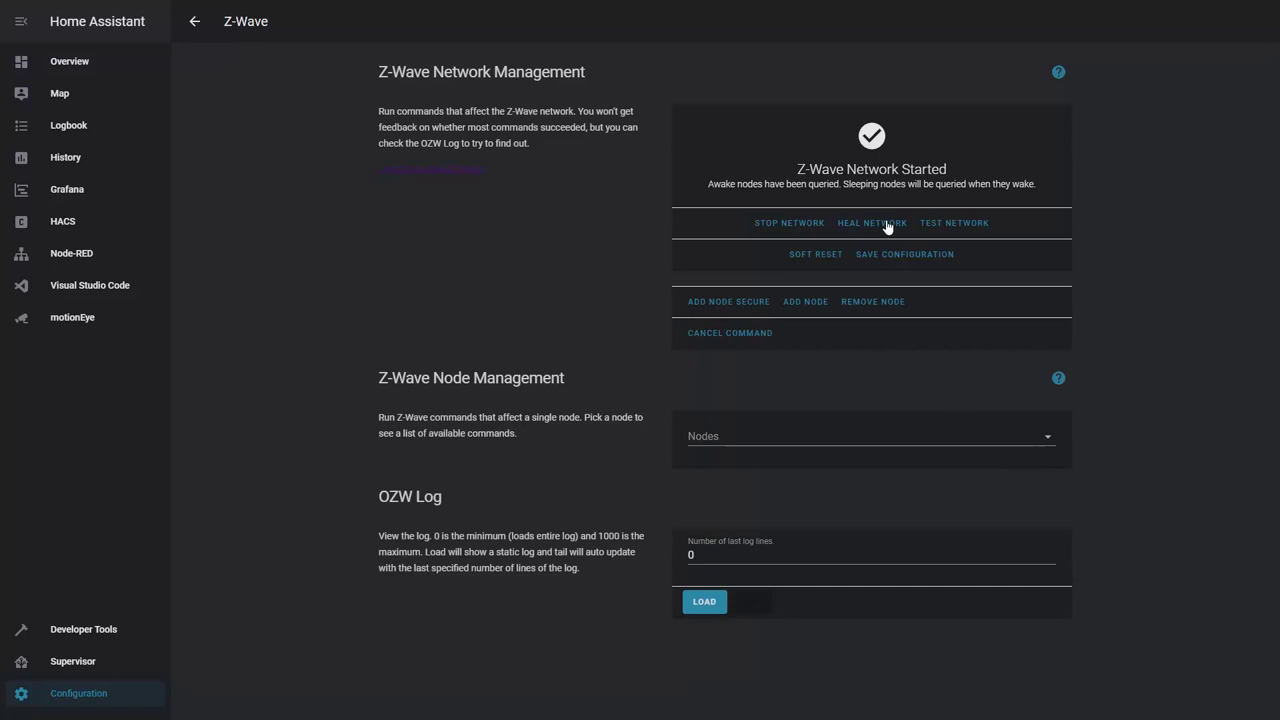
{"action": "left_click", "coordinate": [886, 227]}
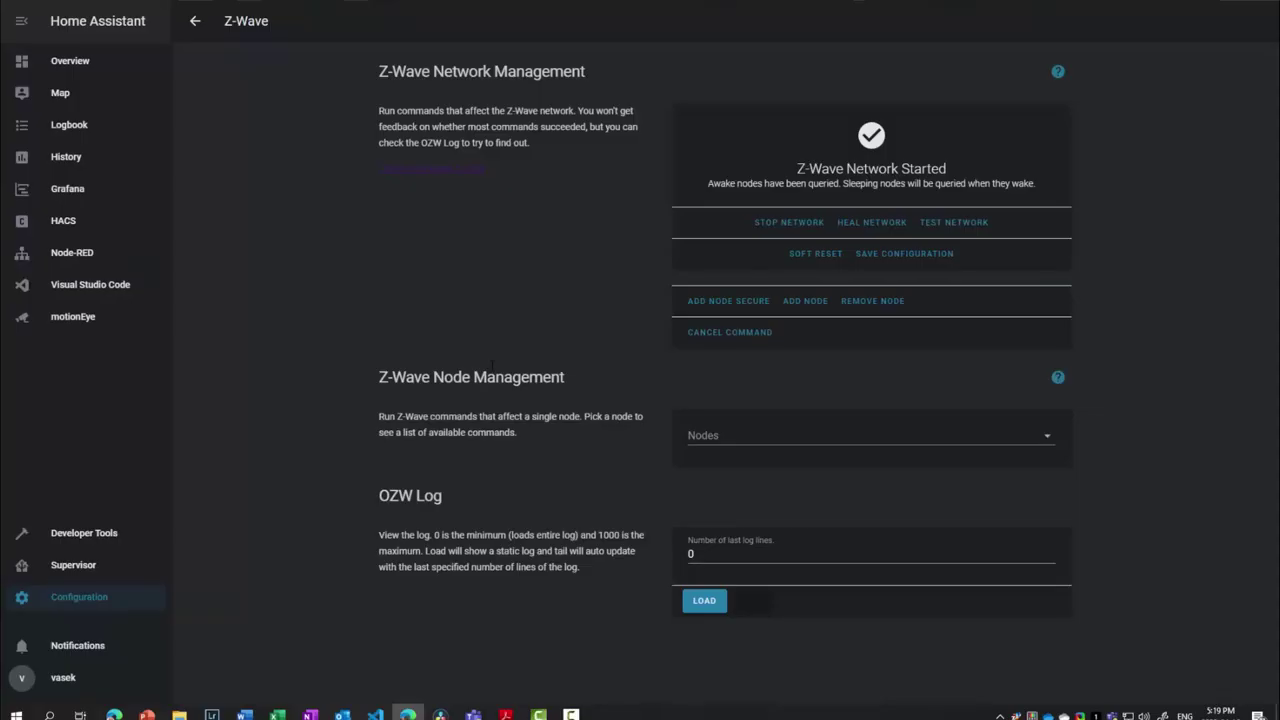
Open the thermostat device's settings from the Z-Wave integration
{"action": "left_click", "coordinate": [73, 605]}
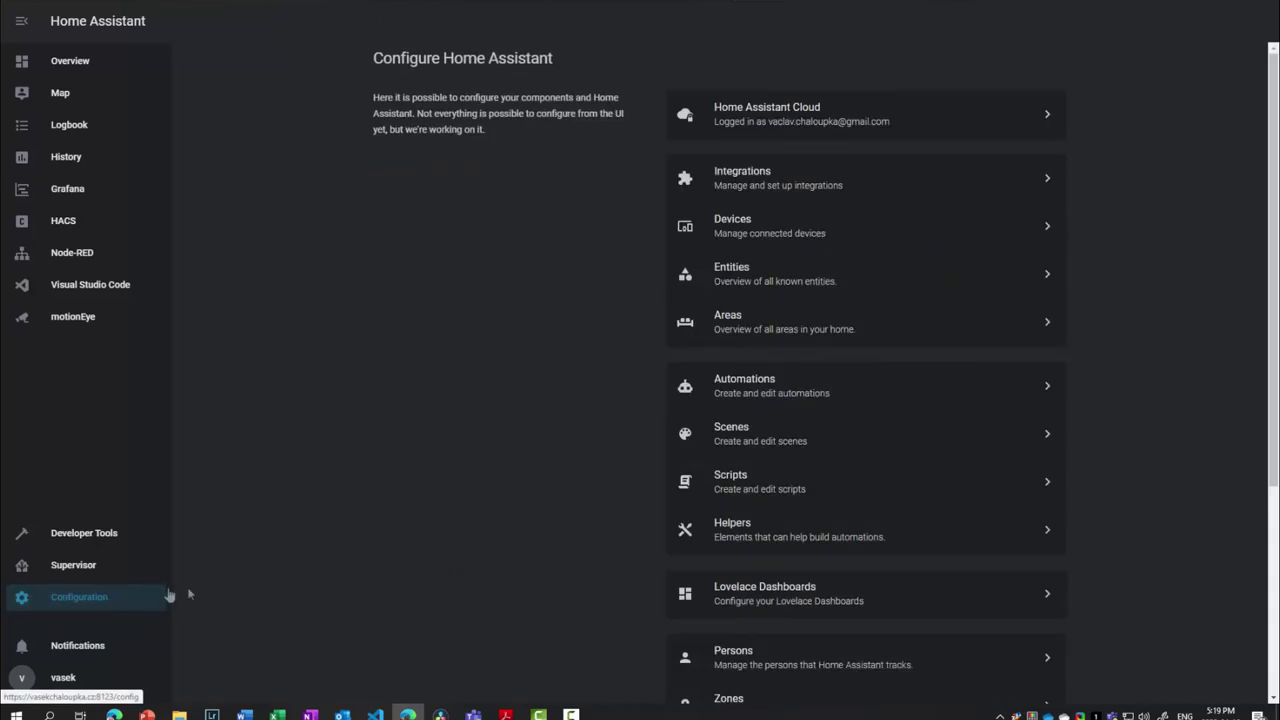
{"action": "left_click", "coordinate": [733, 168]}
{"action": "scroll", "coordinate": [710, 270], "scroll_direction": "down", "scroll_amount": 15}
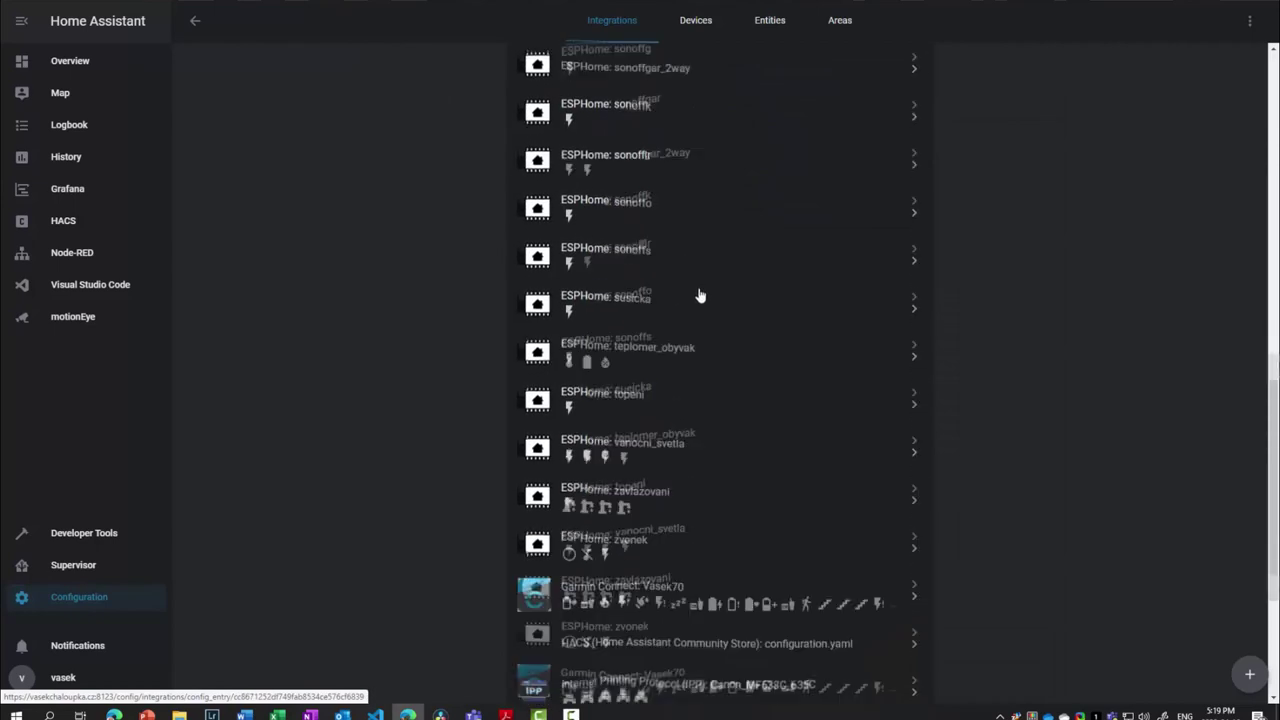
{"action": "left_click", "coordinate": [792, 657]}
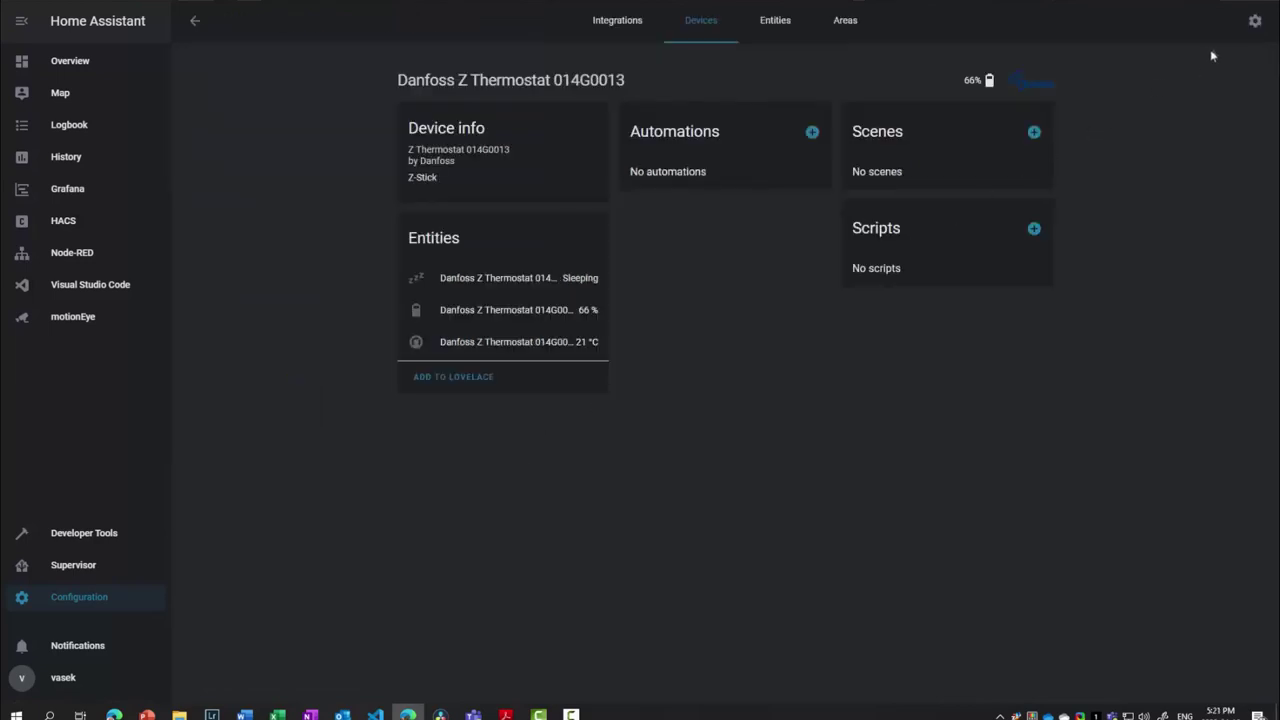
{"action": "left_click", "coordinate": [1254, 20]}
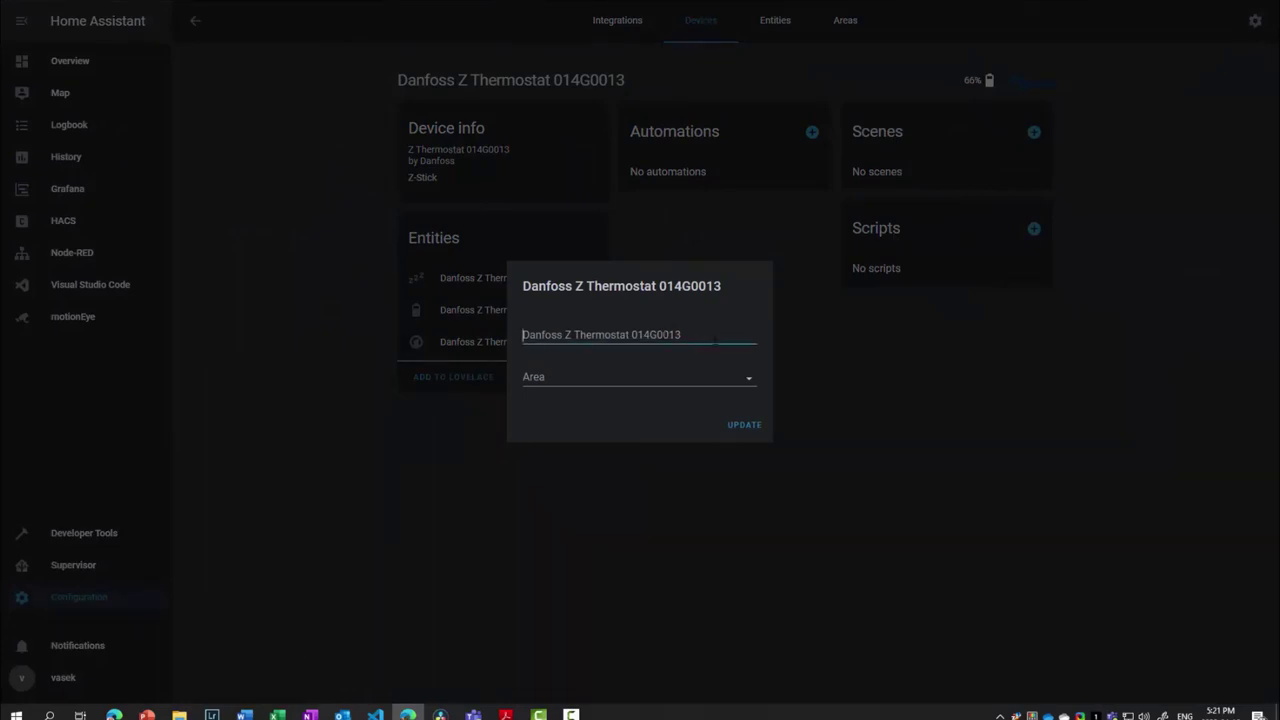
Rename the device 'Termostat pod schody', set area Living room, and rename its entity IDs
{"action": "key", "text": "ctrl+a"}
{"action": "type", "text": "Termostat pod schody"}
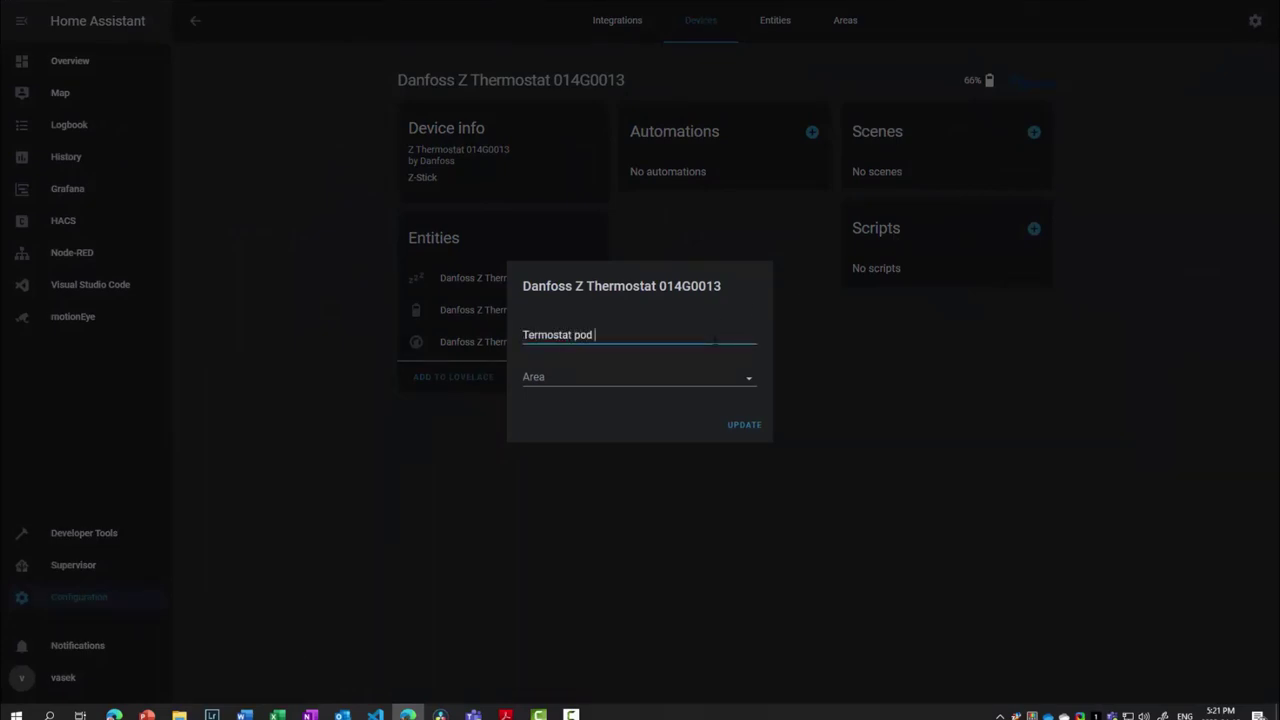
{"action": "left_click", "coordinate": [613, 377]}
{"action": "scroll", "coordinate": [613, 598], "scroll_direction": "down", "scroll_amount": 5}
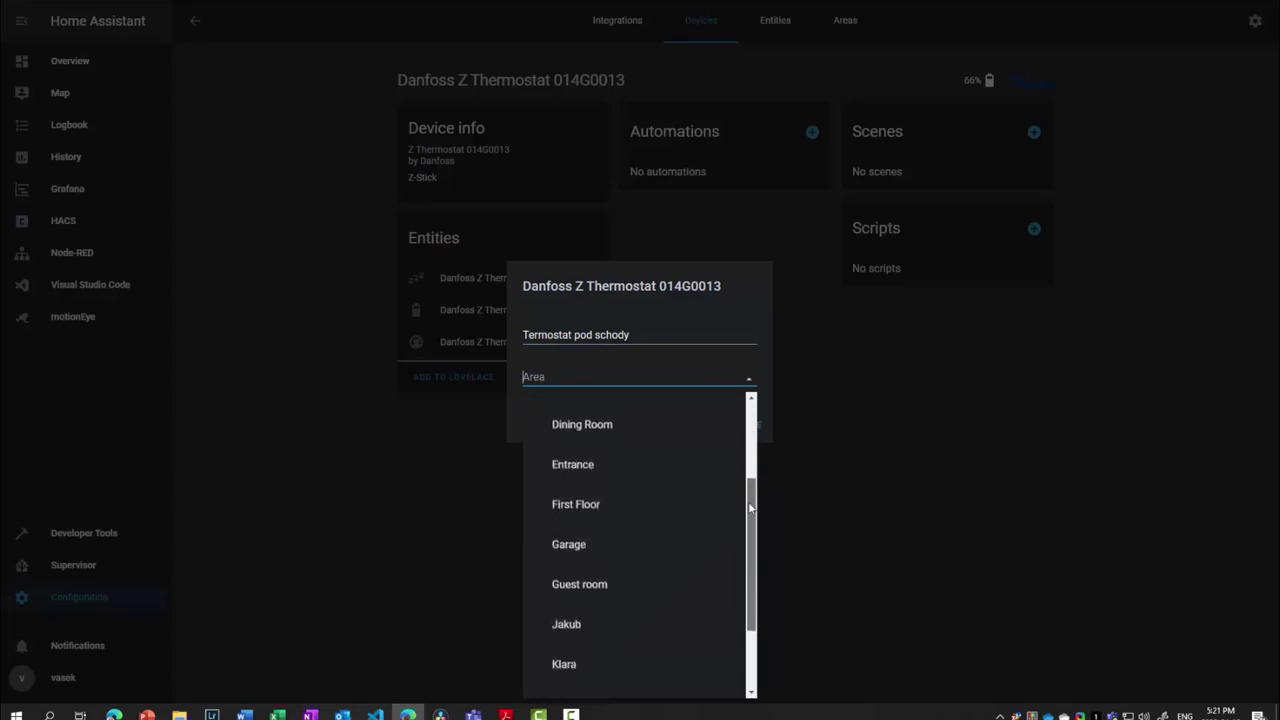
{"action": "left_click", "coordinate": [600, 612]}
{"action": "left_click", "coordinate": [744, 425]}
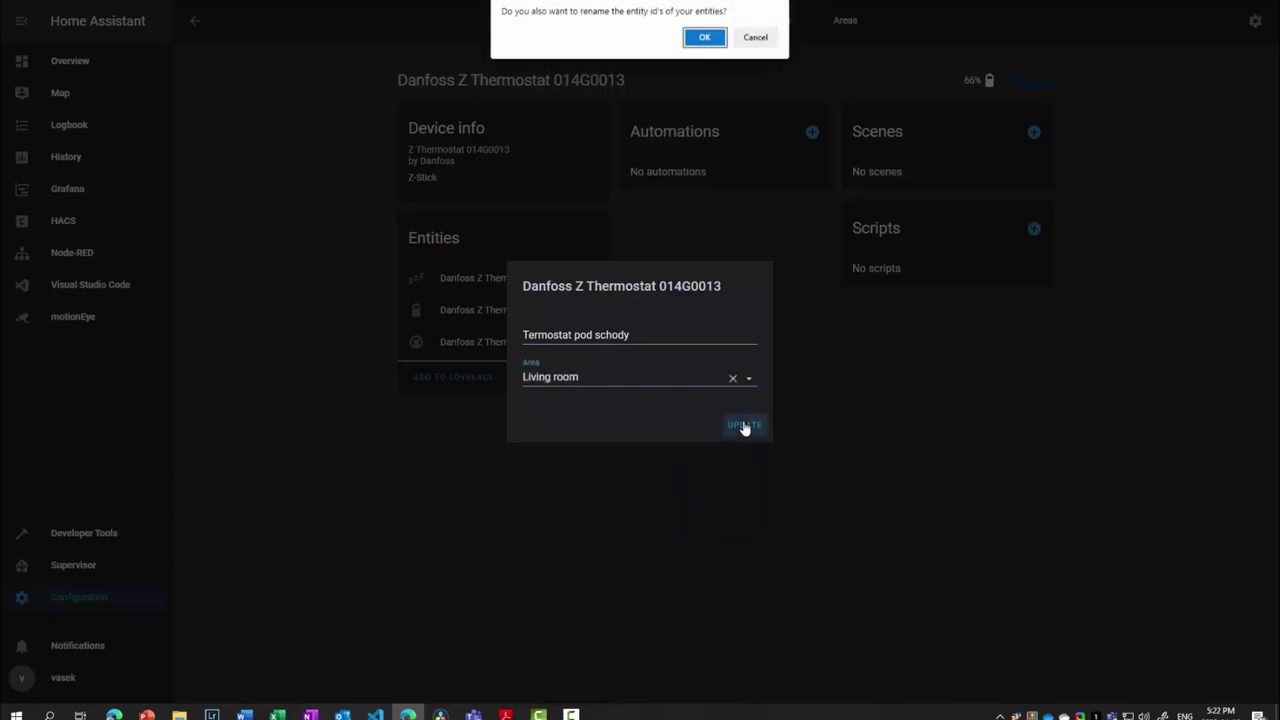
{"action": "left_click", "coordinate": [701, 40]}
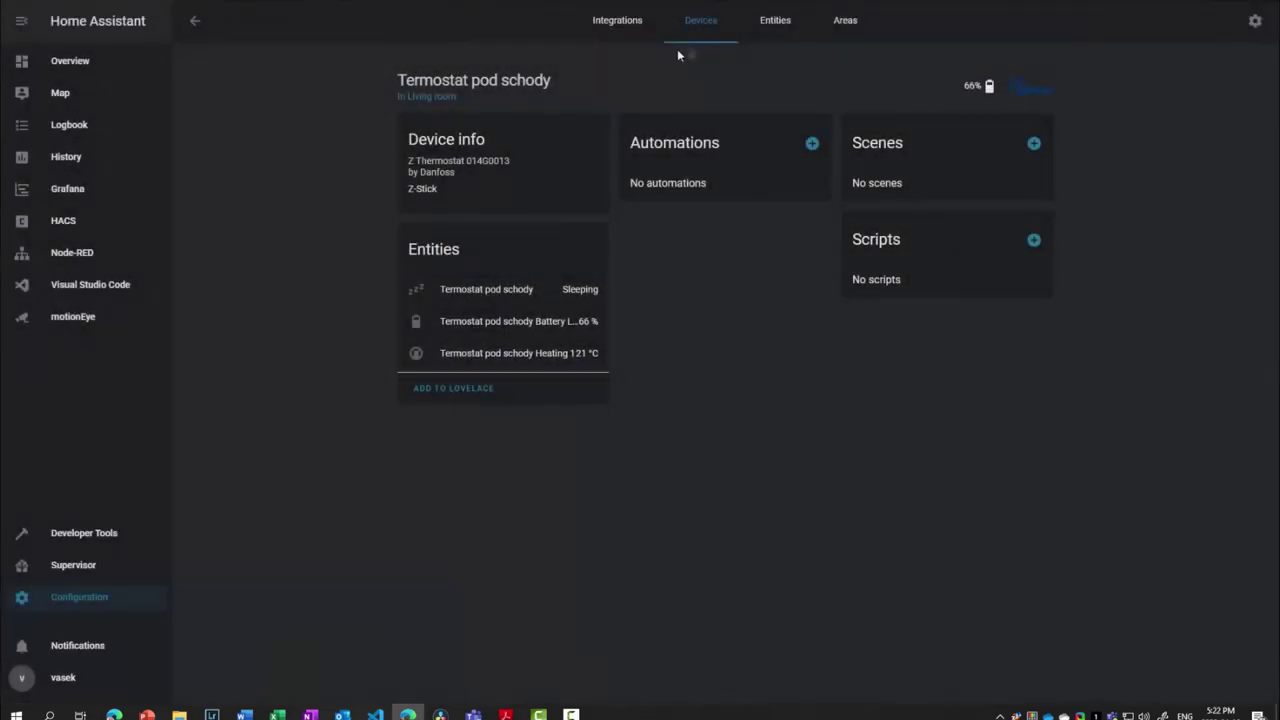
Inspect the main thermostat and Battery Level entity settings
{"action": "left_click", "coordinate": [486, 290]}
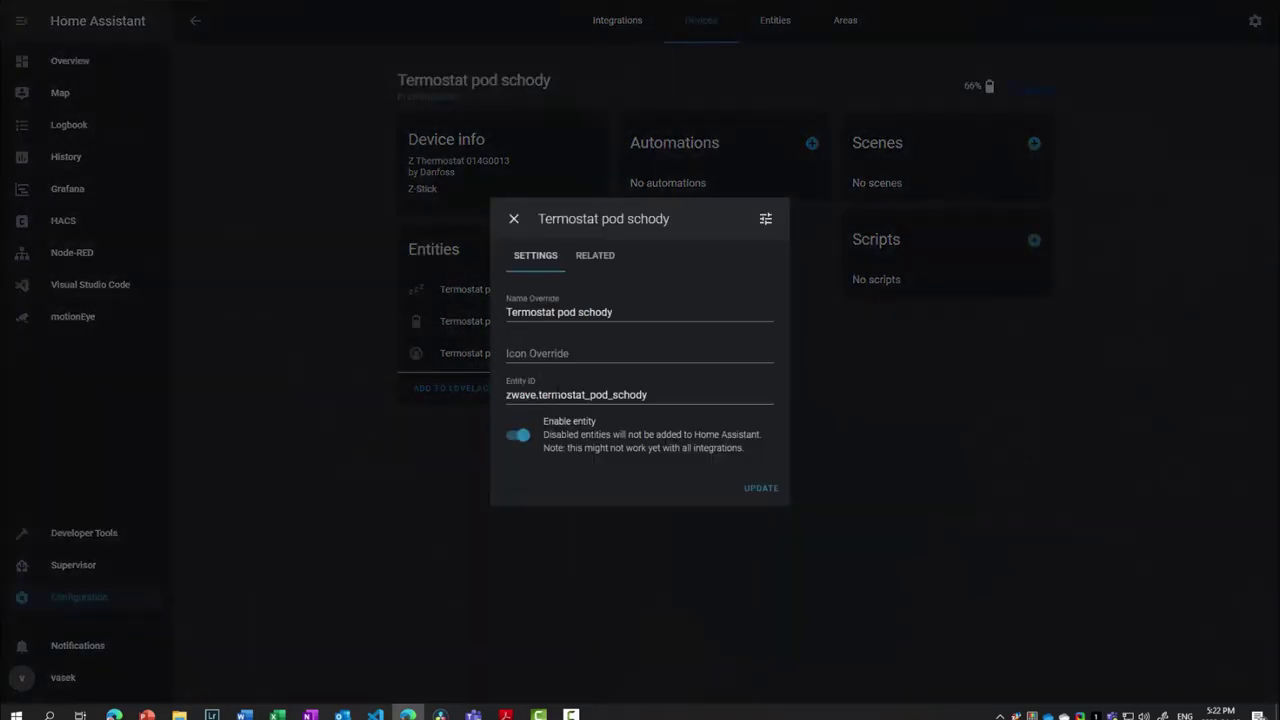
{"action": "key", "text": "Escape"}
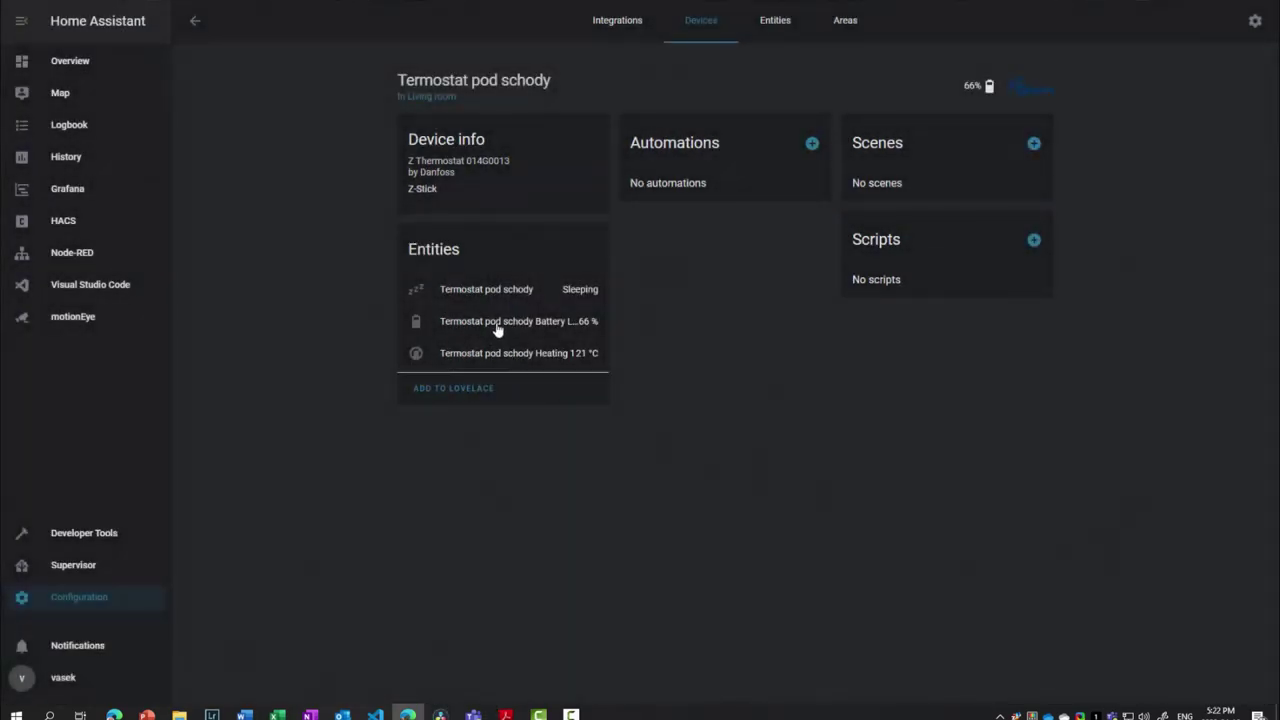
{"action": "left_click", "coordinate": [494, 326]}
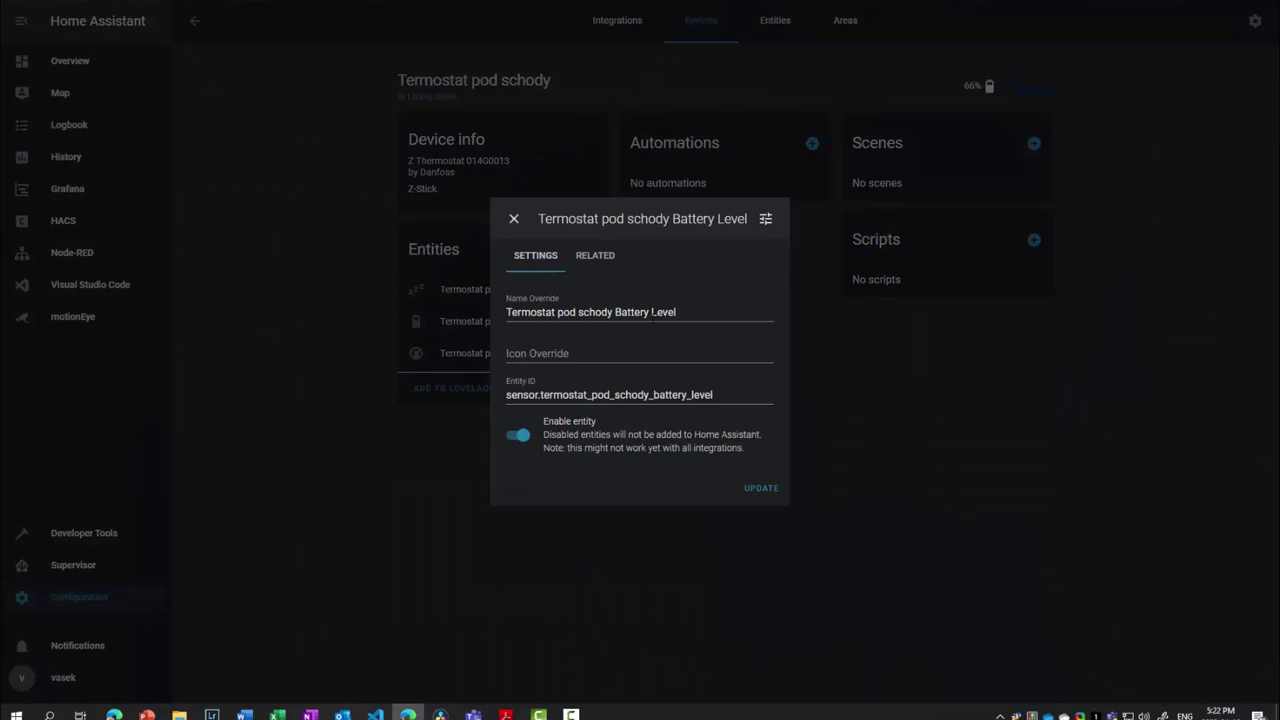
{"action": "key", "text": "Escape"}
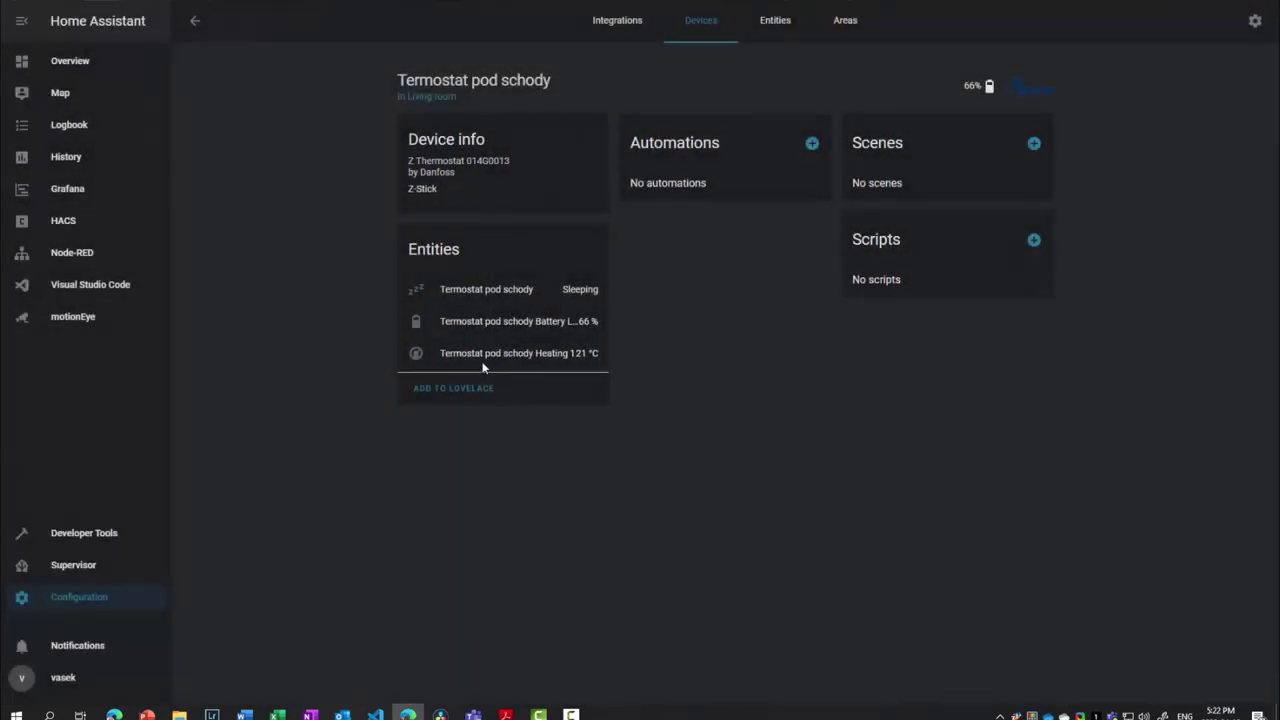
Strip ' Heating 1' and '_heating_1' from the Heating entity's name and ID, then return to Overview
{"action": "left_click", "coordinate": [531, 360]}
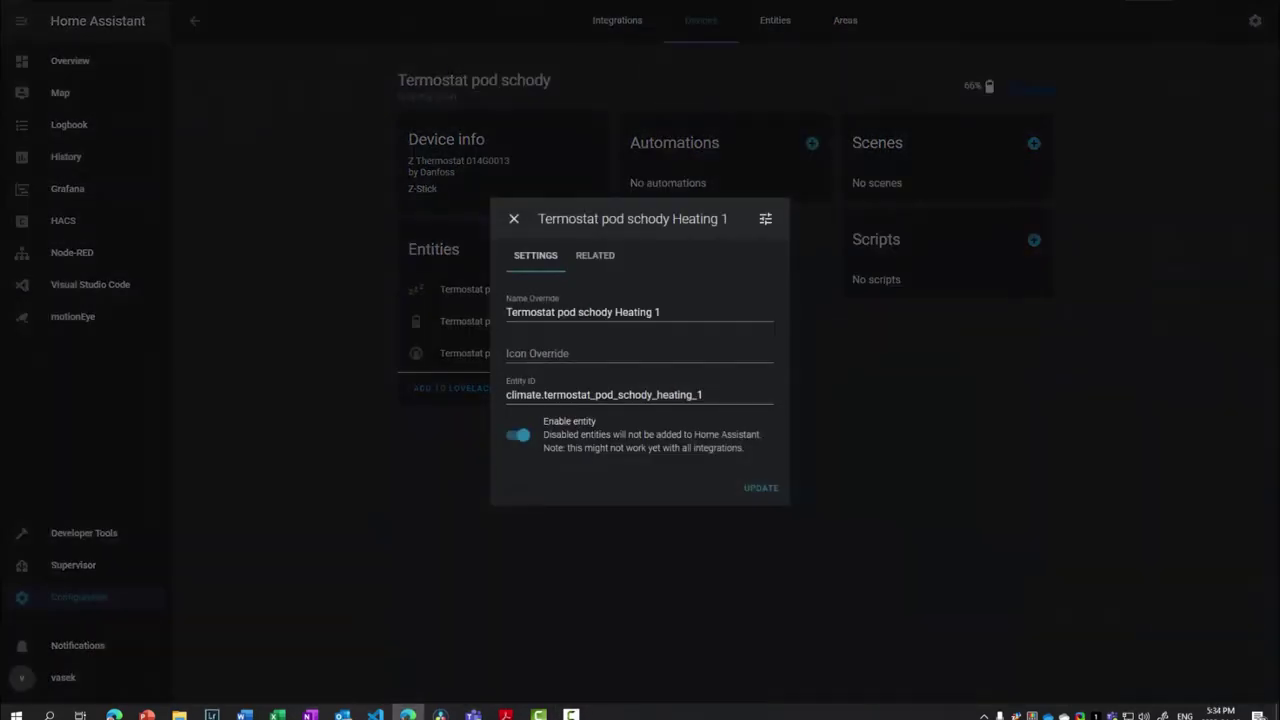
{"action": "left_click", "coordinate": [672, 311]}
{"action": "key", "text": "shift+Left"}
{"action": "key", "text": "shift+Left"}
{"action": "key", "text": "shift+Left"}
{"action": "key", "text": "shift+Left"}
{"action": "key", "text": "shift+Left"}
{"action": "key", "text": "shift+Left"}
{"action": "key", "text": "shift+Left"}
{"action": "key", "text": "shift+Left"}
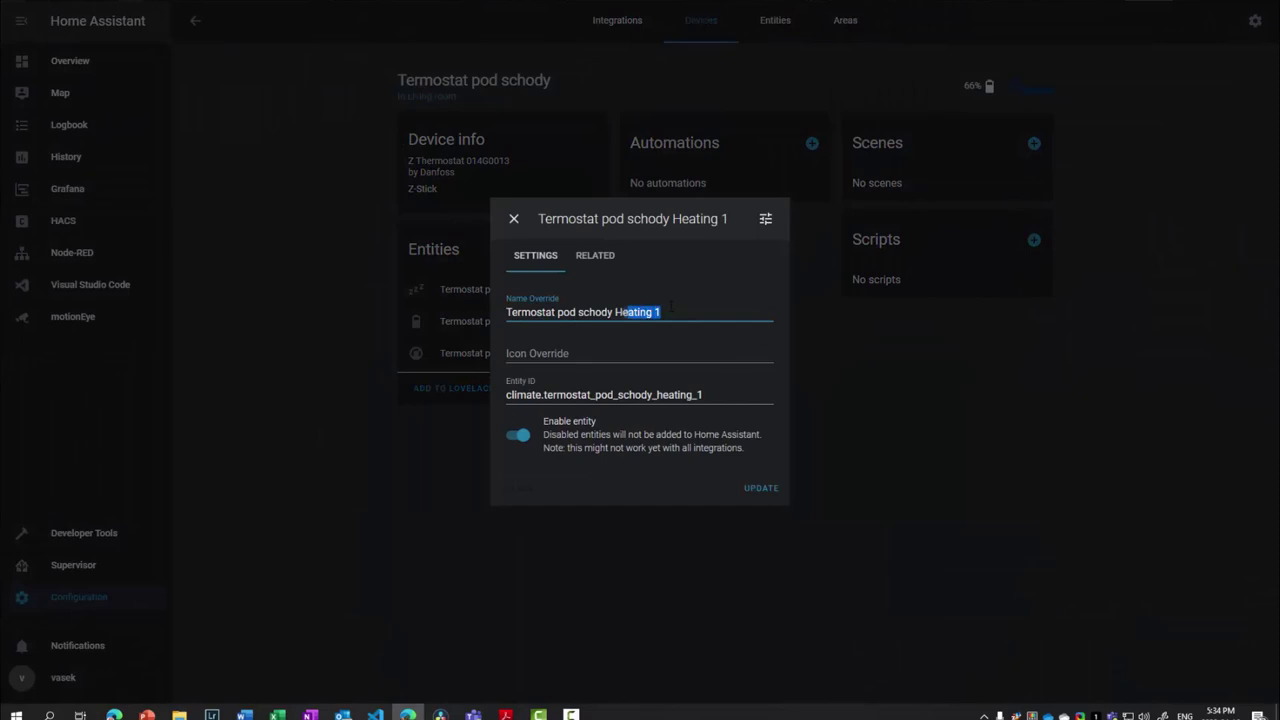
{"action": "key", "text": "shift+Left"}
{"action": "key", "text": "shift+Left"}
{"action": "key", "text": "BackSpace"}
{"action": "left_click", "coordinate": [718, 394]}
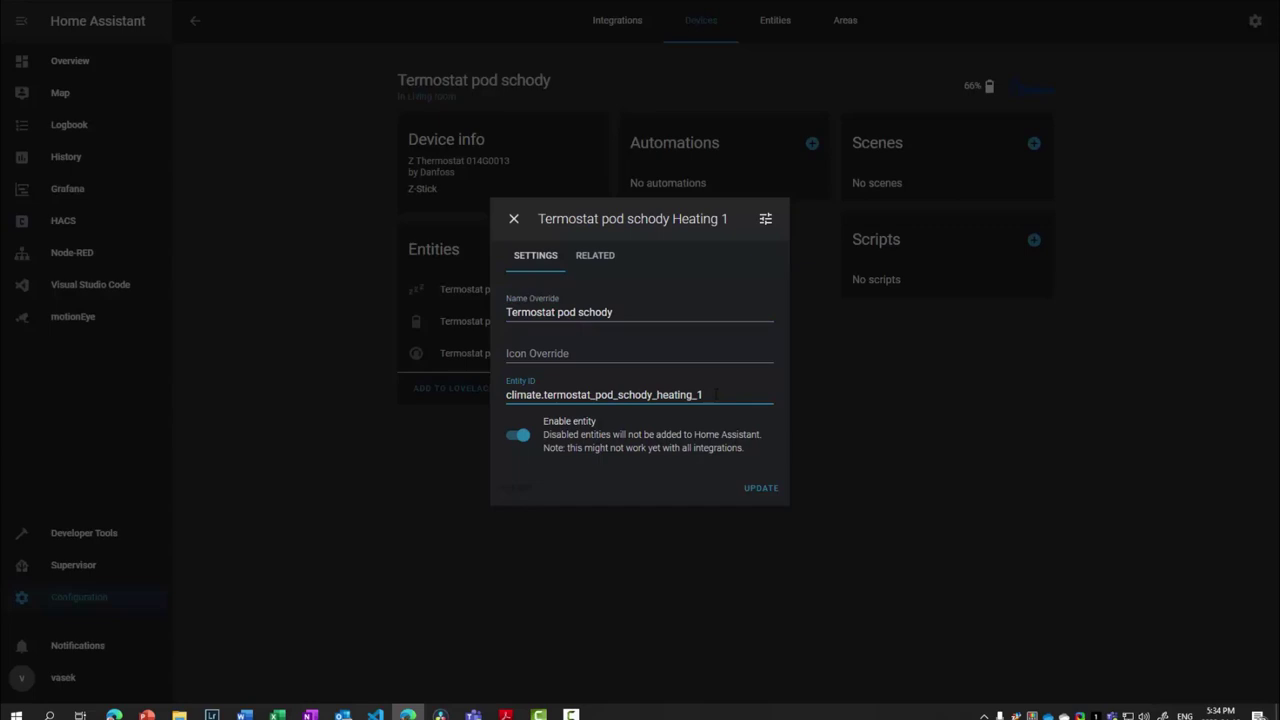
{"action": "key", "text": "shift+Left"}
{"action": "key", "text": "shift+Left"}
{"action": "key", "text": "shift+Left"}
{"action": "key", "text": "shift+Left"}
{"action": "key", "text": "shift+Left"}
{"action": "key", "text": "shift+Left"}
{"action": "key", "text": "shift+Left"}
{"action": "key", "text": "shift+Left"}
{"action": "key", "text": "shift+Left"}
{"action": "key", "text": "shift+Left"}
{"action": "key", "text": "BackSpace"}
{"action": "left_click", "coordinate": [758, 489]}
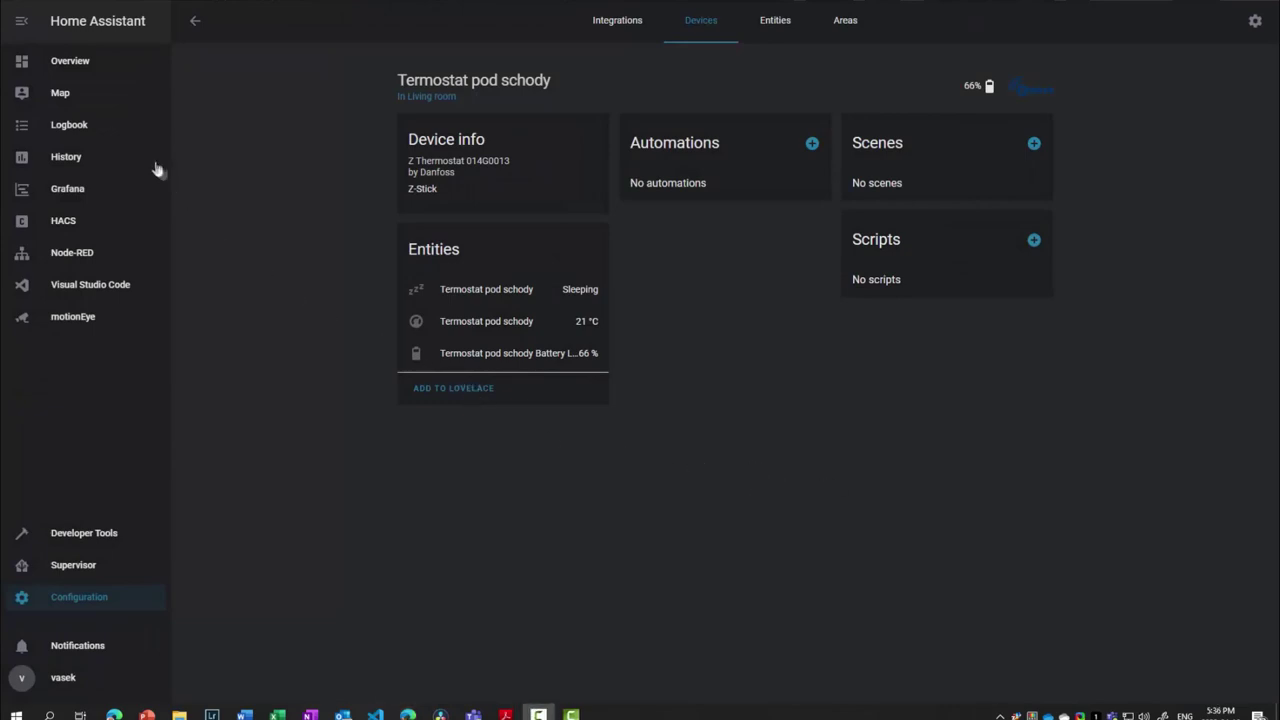
{"action": "left_click", "coordinate": [72, 62]}
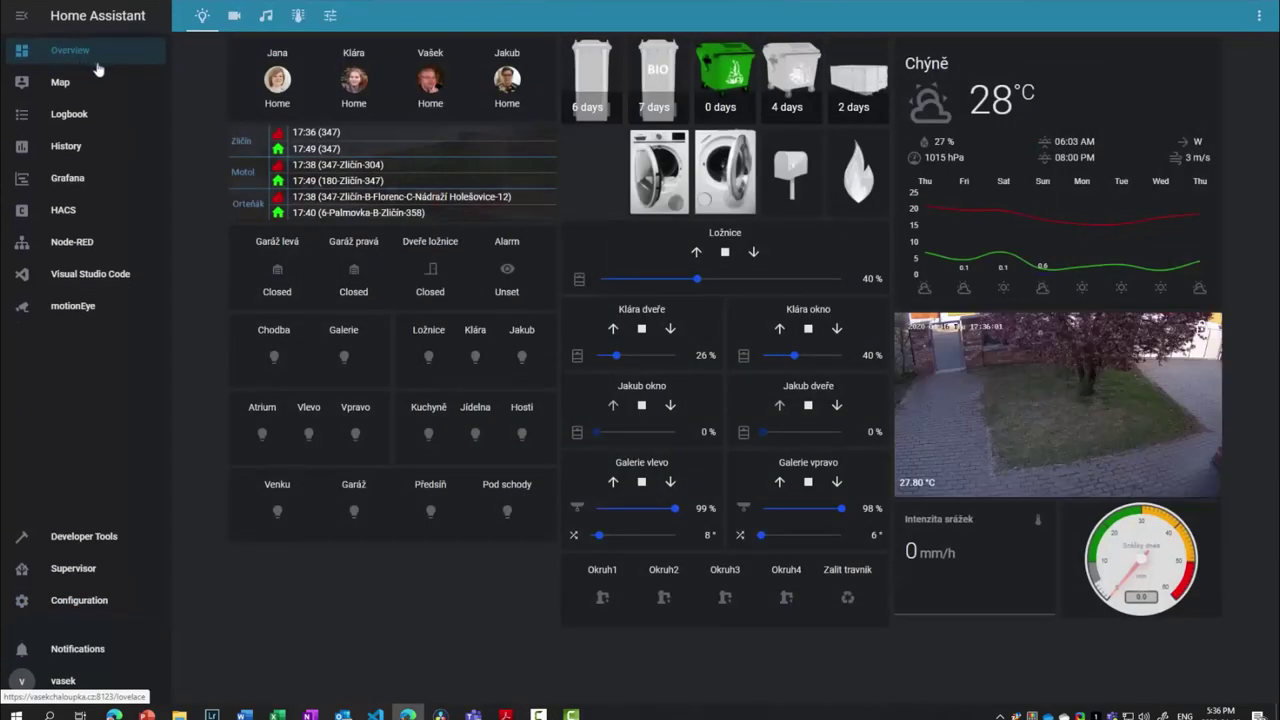
Stop and start the AppDaemon 3 add-on, then return to the heating view with the Termostat pod schody card
{"action": "left_click", "coordinate": [297, 16]}
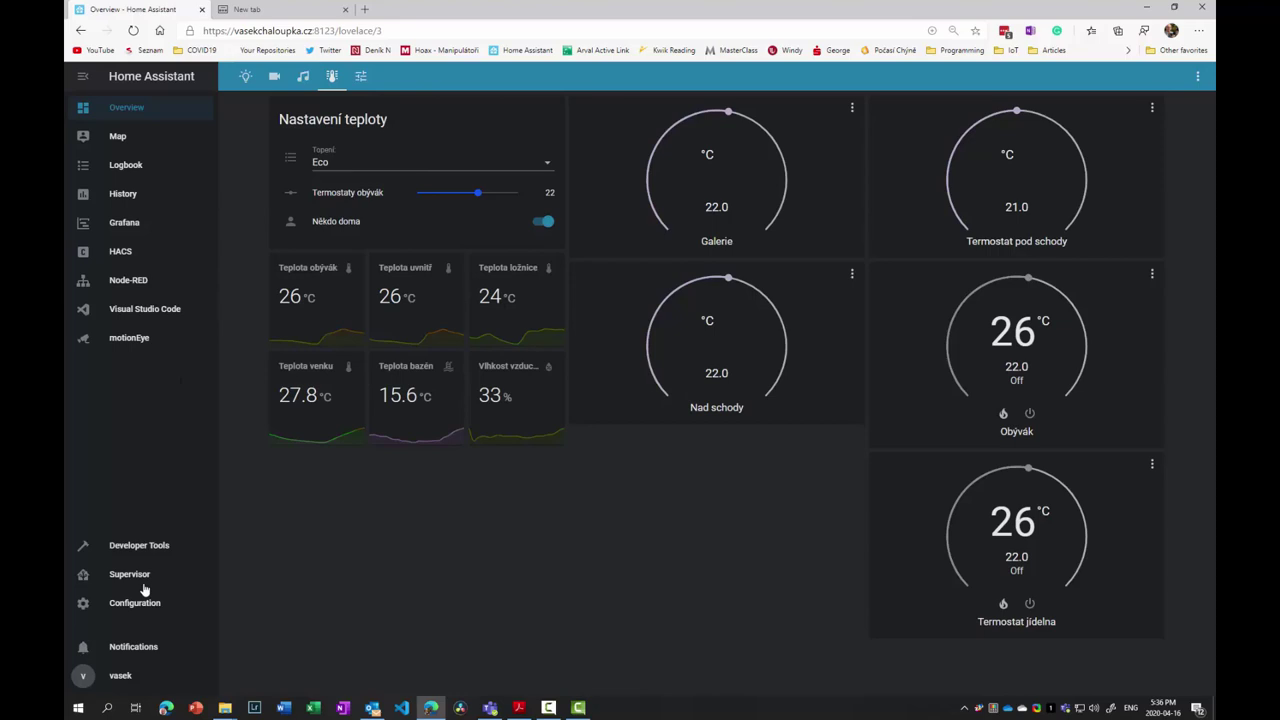
{"action": "left_click", "coordinate": [145, 578]}
{"action": "left_click", "coordinate": [300, 182]}
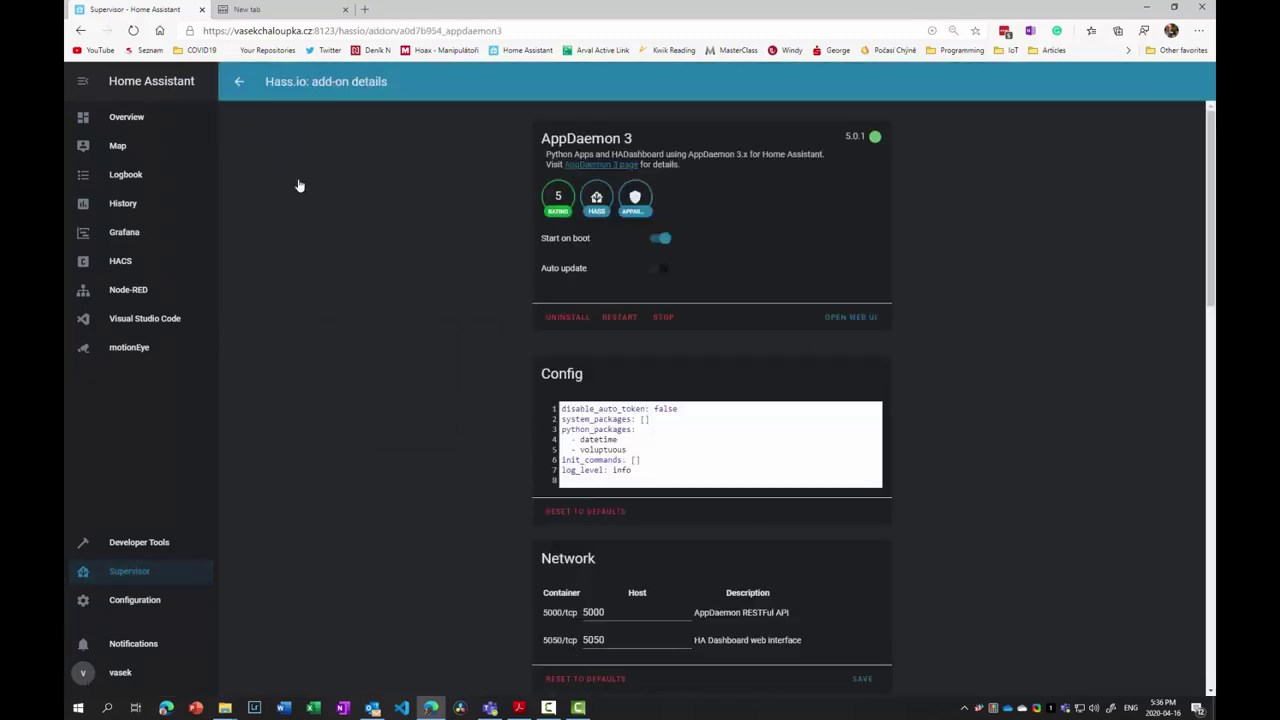
{"action": "left_click", "coordinate": [665, 318]}
{"action": "left_click", "coordinate": [617, 317]}
{"action": "left_click", "coordinate": [140, 118]}
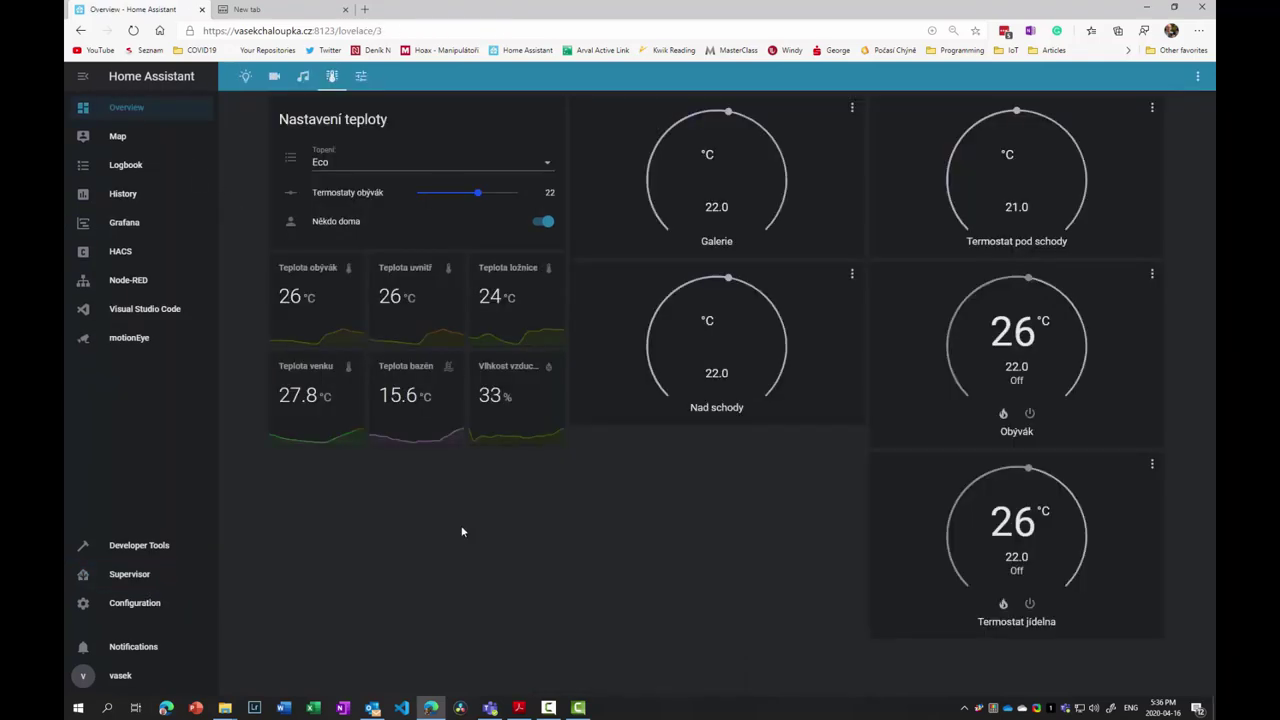